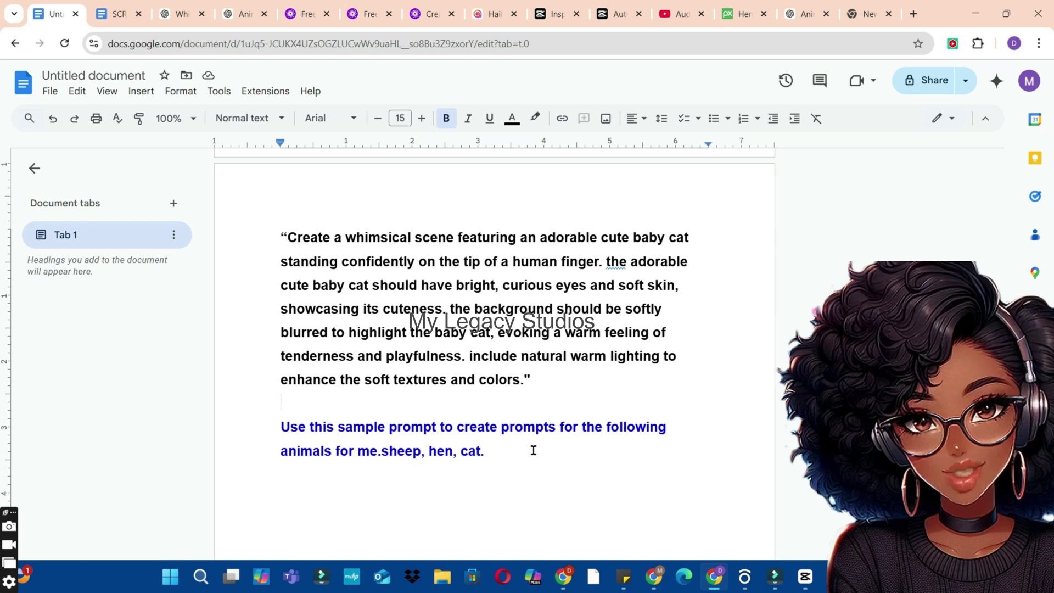
Copy the baby cat sample prompt together with the instruction to create prompts for sheep, hen and cat.
left_click_drag(287, 237, 483, 512)
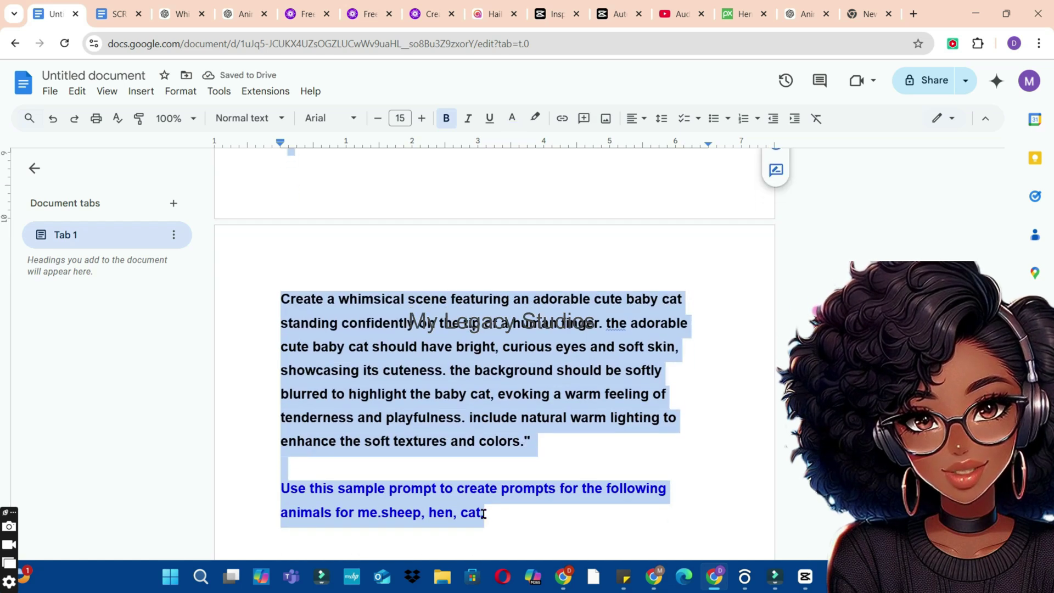
right_click(393, 372)
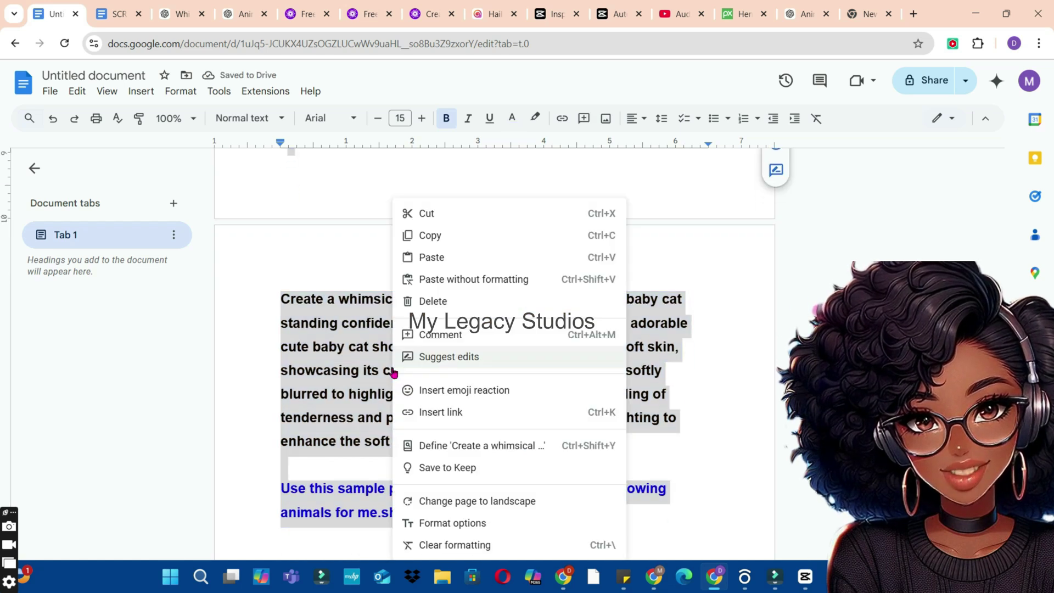
left_click(460, 236)
scroll(459, 242, "down", 2)
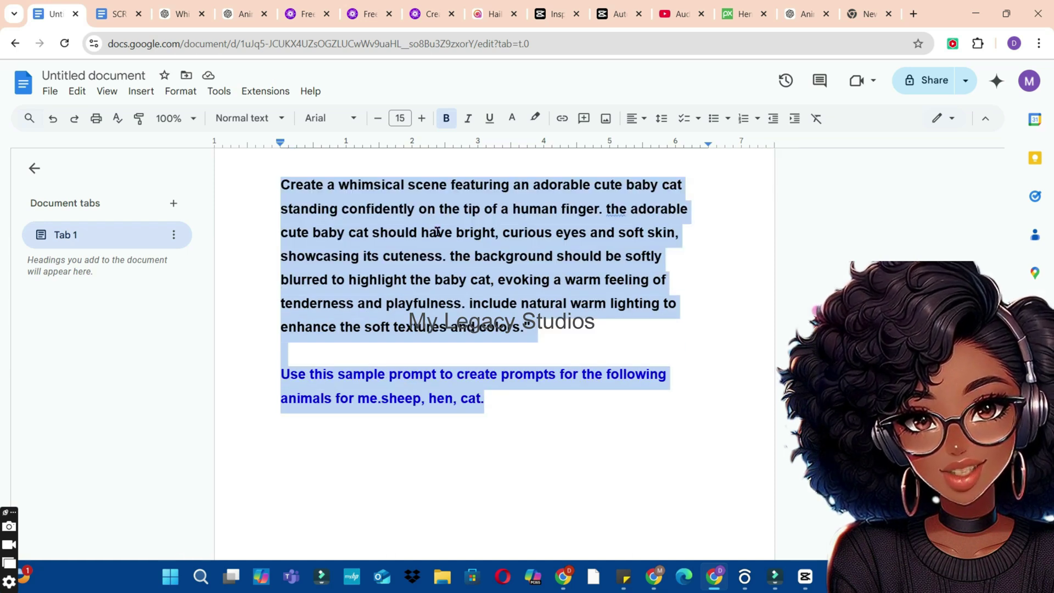
Switch to ChatGPT, paste the copied sample prompt and instruction into a new chat, and submit the message.
key("ctrl+3")
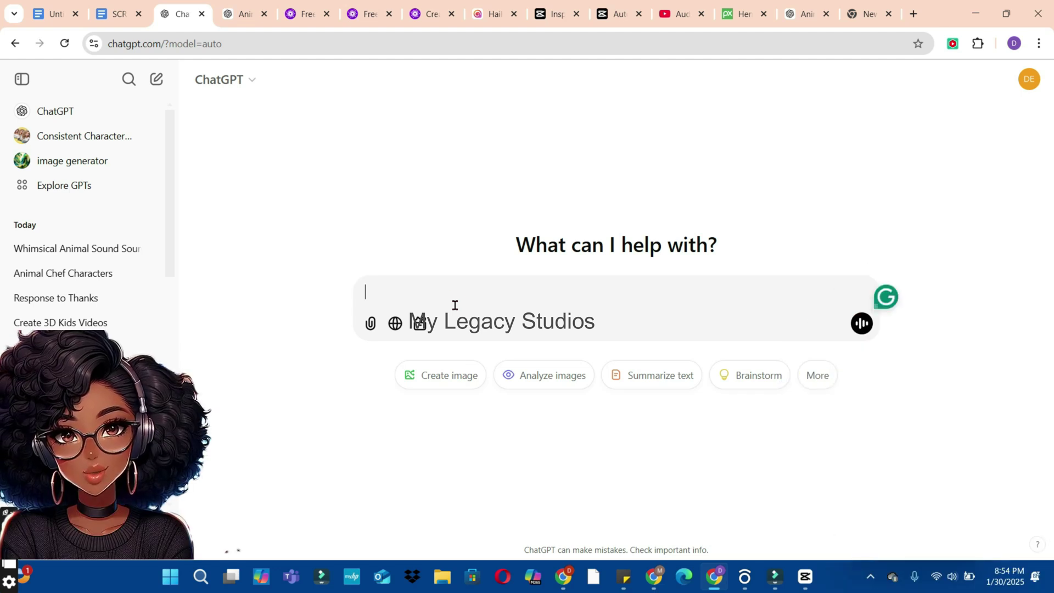
right_click(418, 308)
left_click(450, 372)
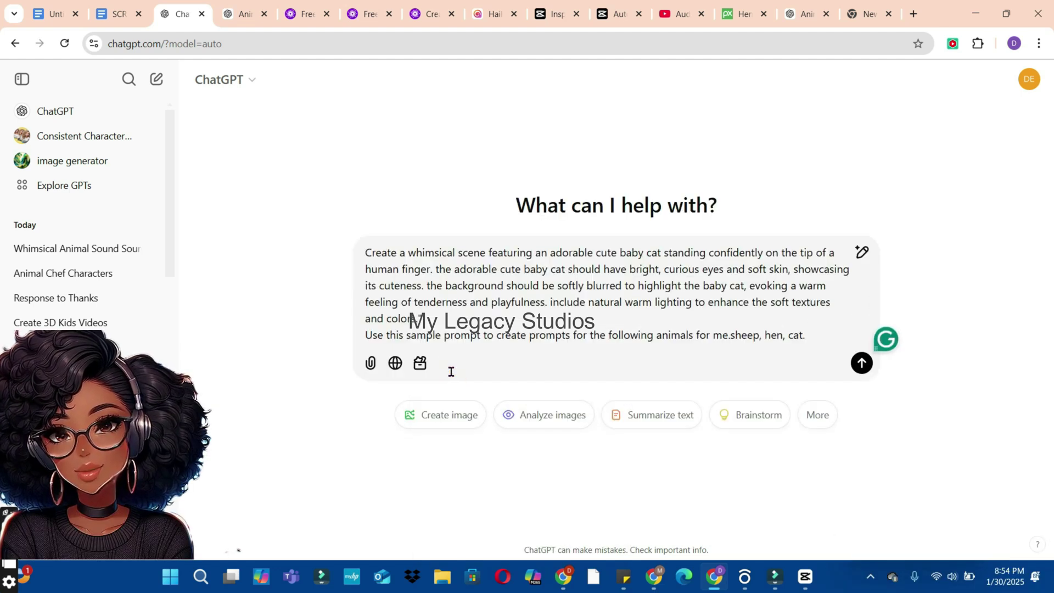
key("Return")
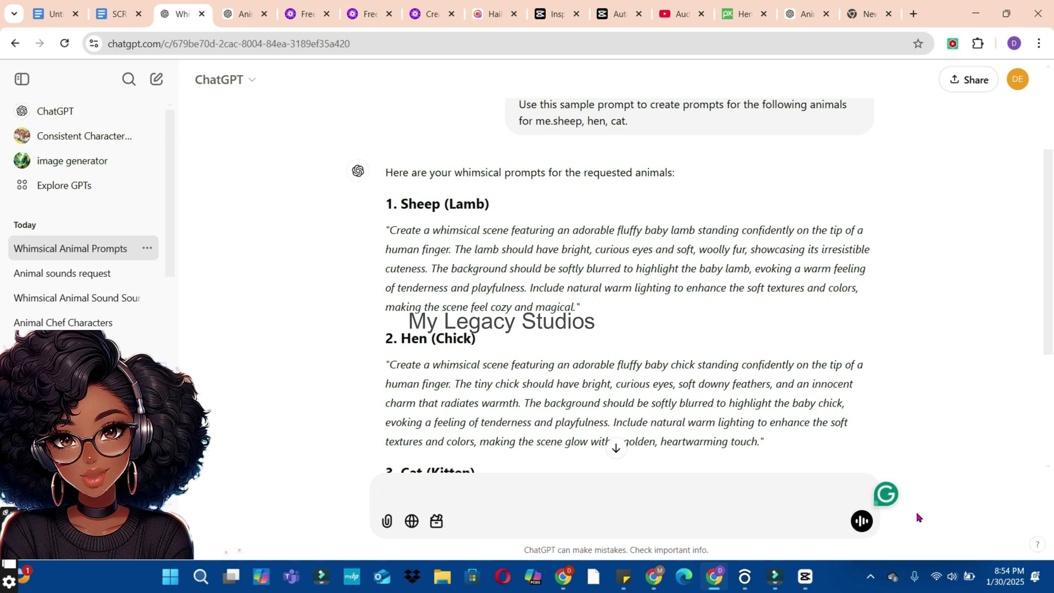
Copy ChatGPT's generated sheep, hen and cat prompts from the response.
scroll(916, 516, "down", 2)
left_click_drag(1051, 332, 1048, 316)
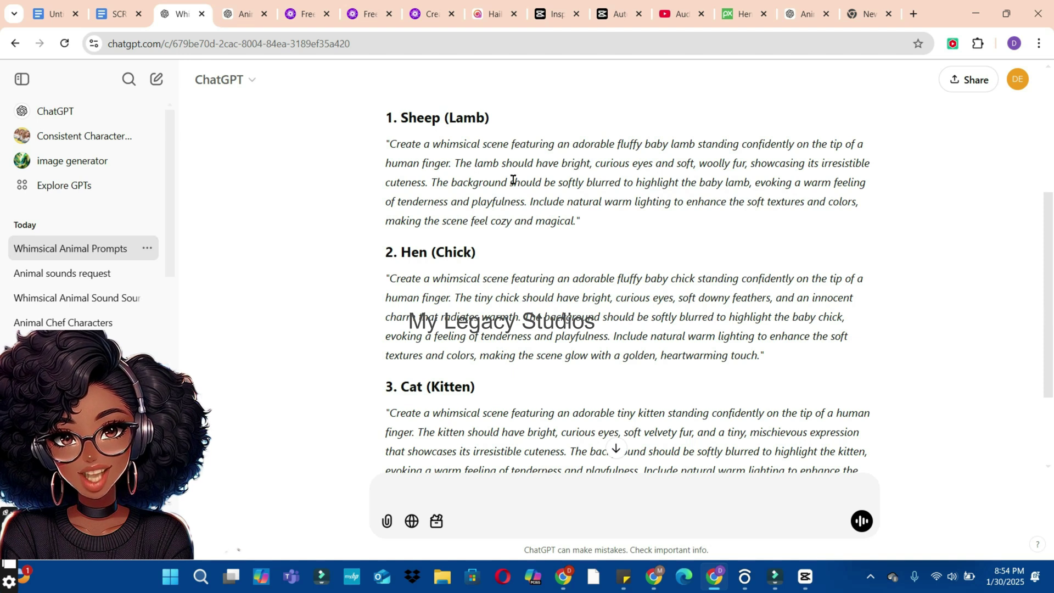
left_click_drag(386, 116, 557, 563)
right_click(563, 362)
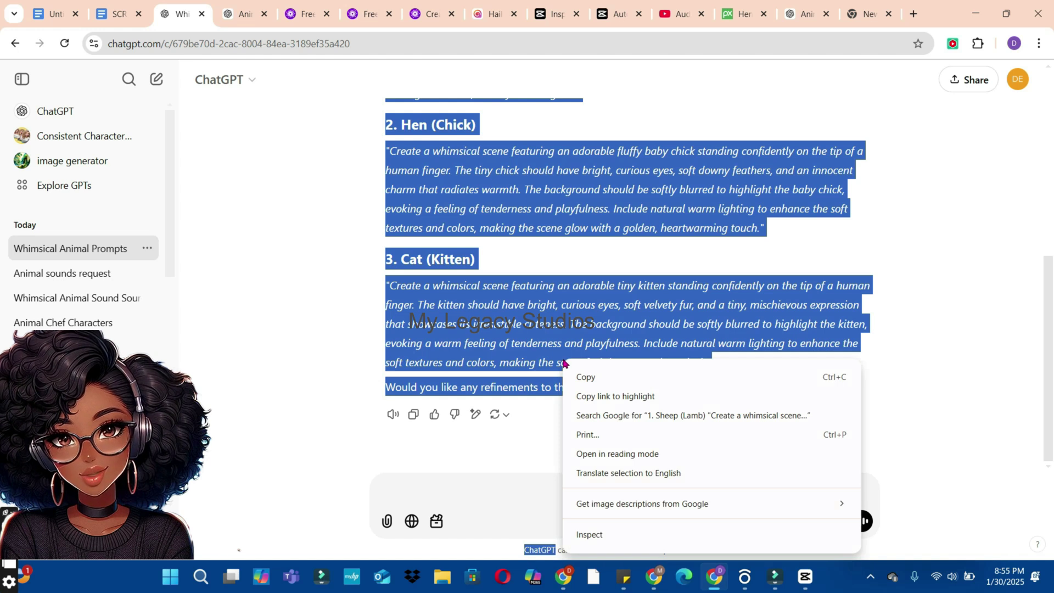
left_click(584, 376)
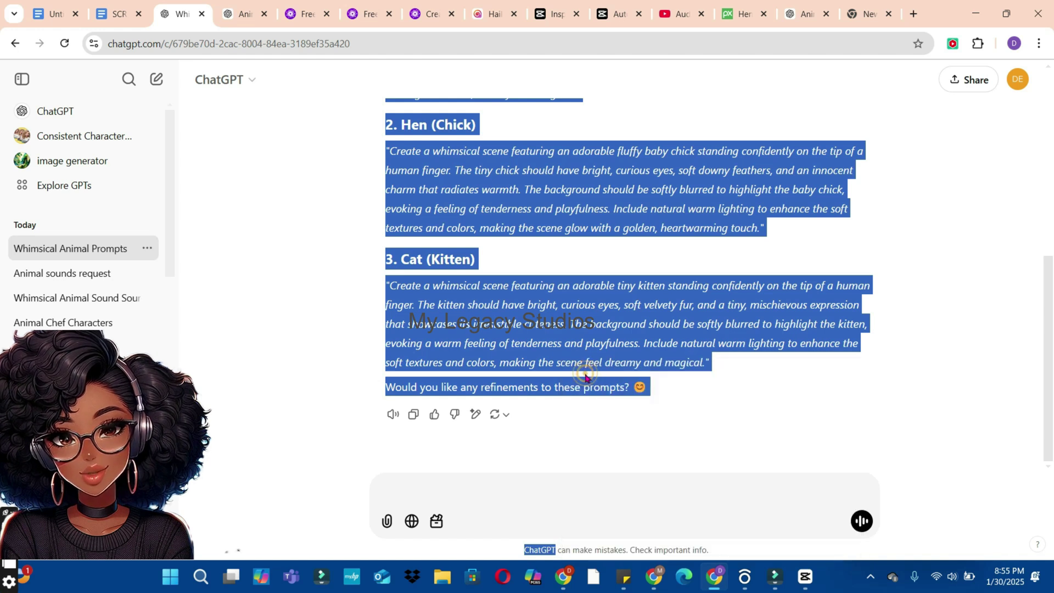
Switch to the Google Docs document and paste the generated animal prompts on new lines below the blue instruction.
left_click(39, 6)
left_click(275, 421)
key("Return")
key("Return")
key("Return")
key("Return")
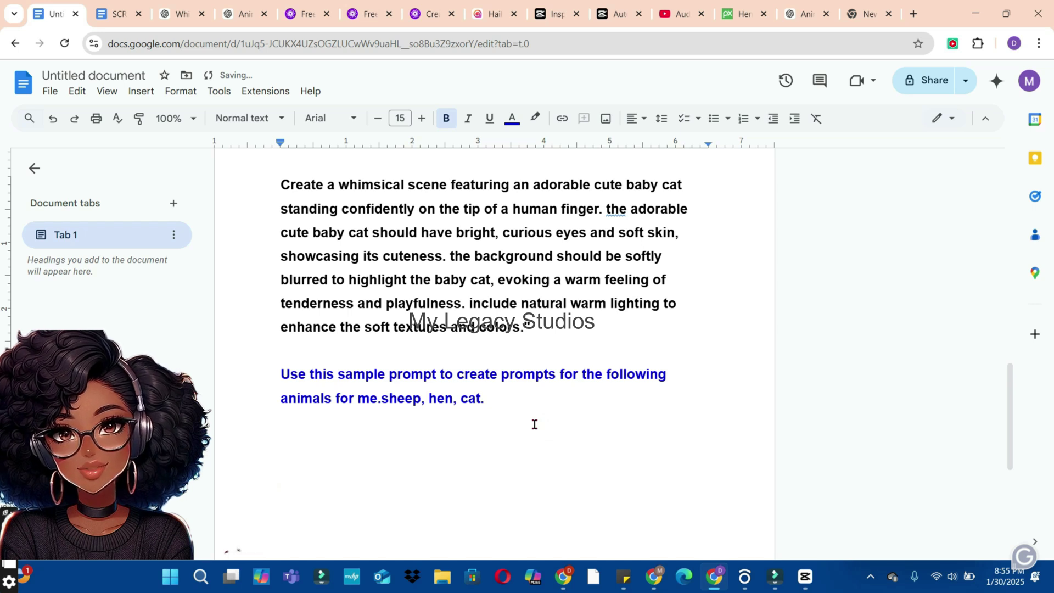
key("ctrl+v")
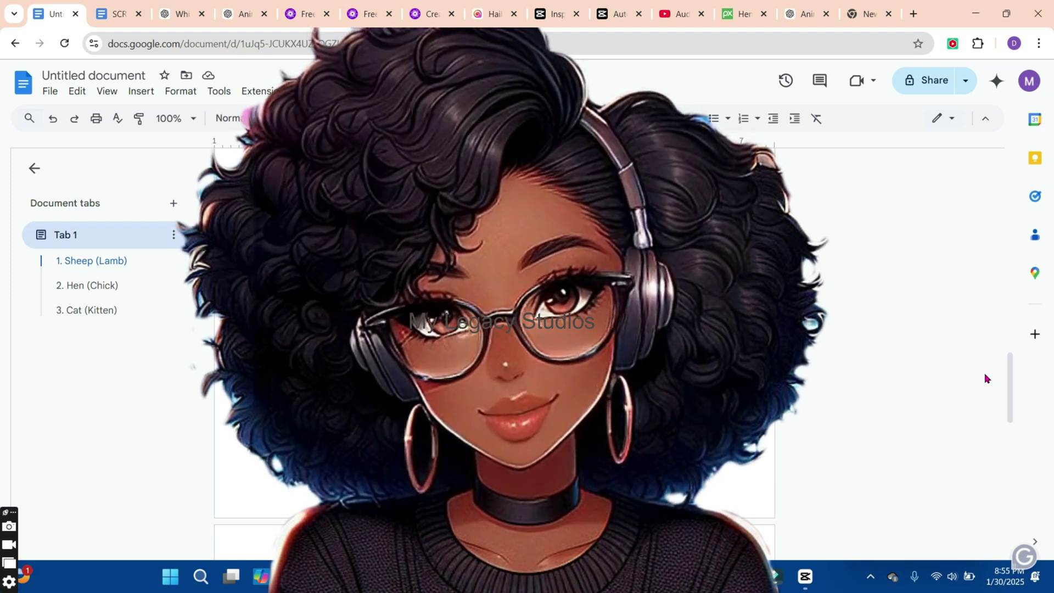
Search Google for "piclumen ai", open the PicLumen site, and launch its Create page for image generation.
left_click(871, 14)
left_click(473, 276)
left_click(365, 379)
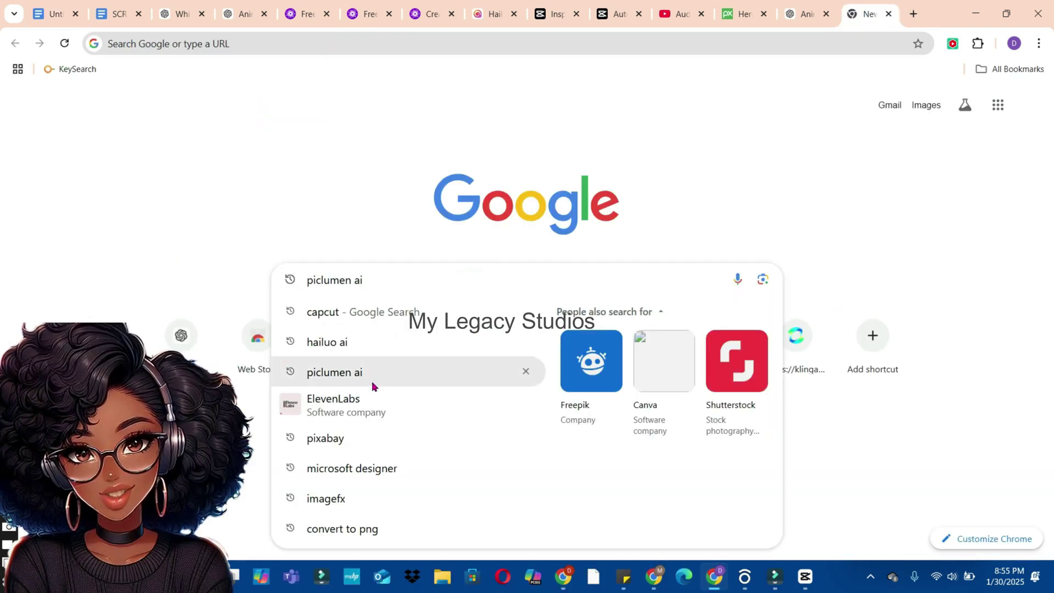
left_click(353, 219)
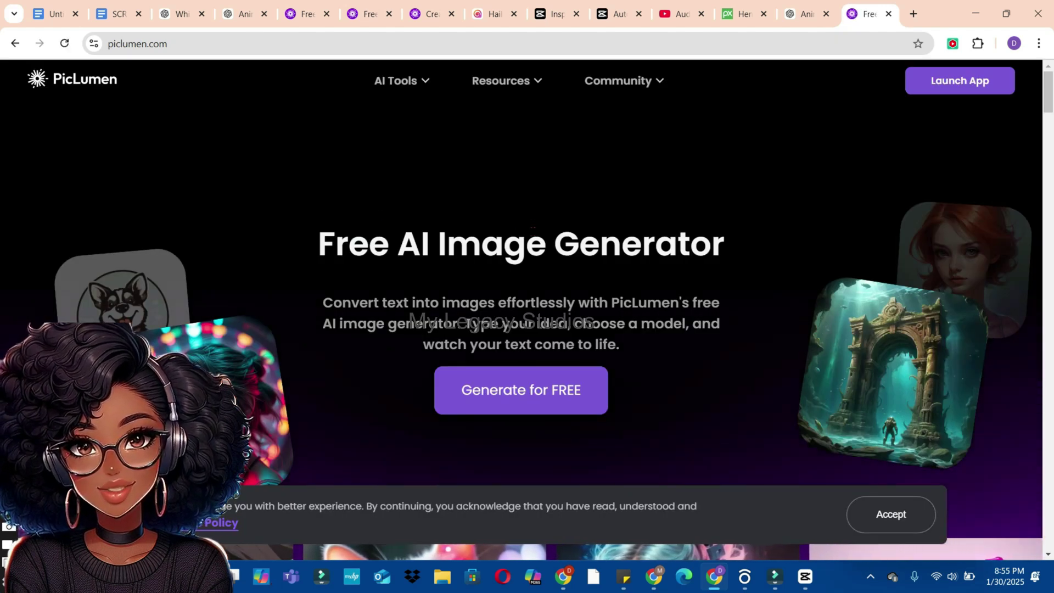
left_click(521, 399)
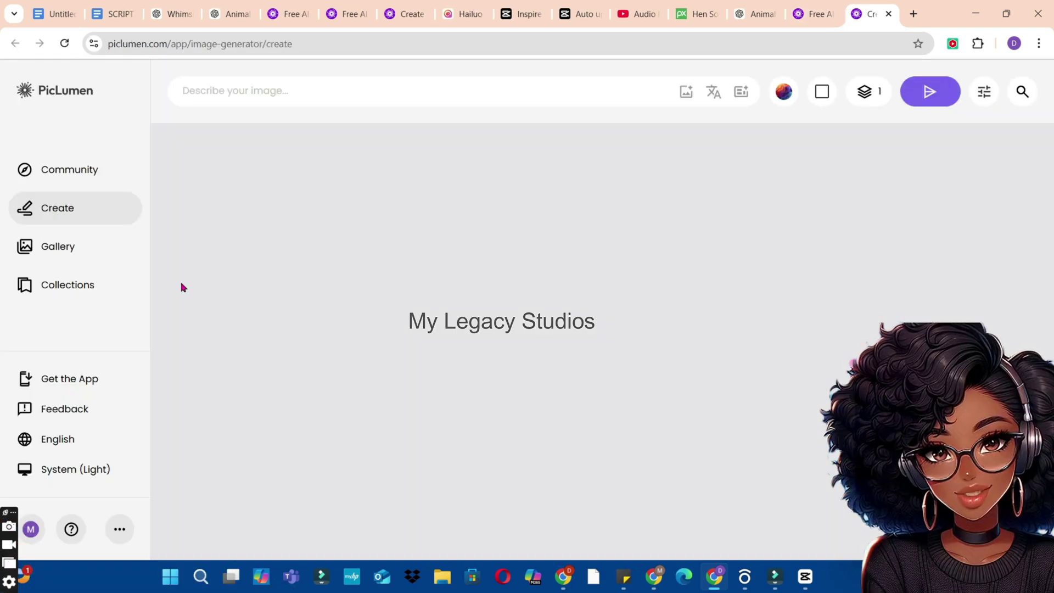
left_click(66, 212)
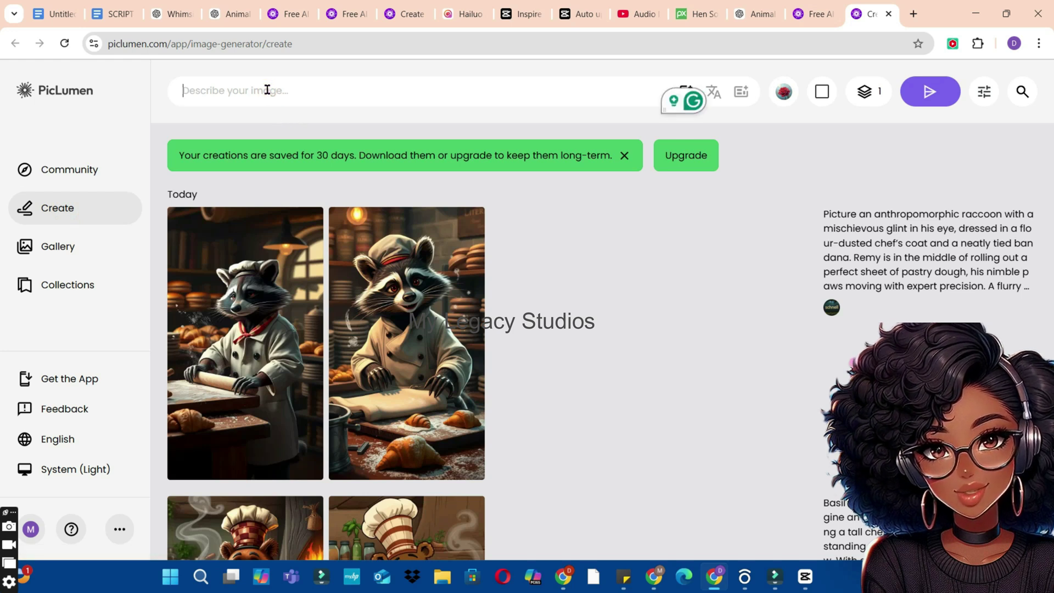
Copy the Sheep (Lamb) prompt from the Google Docs document and paste it into PicLumen's image description.
left_click(47, 15)
left_click_drag(275, 237, 371, 415)
right_click(333, 361)
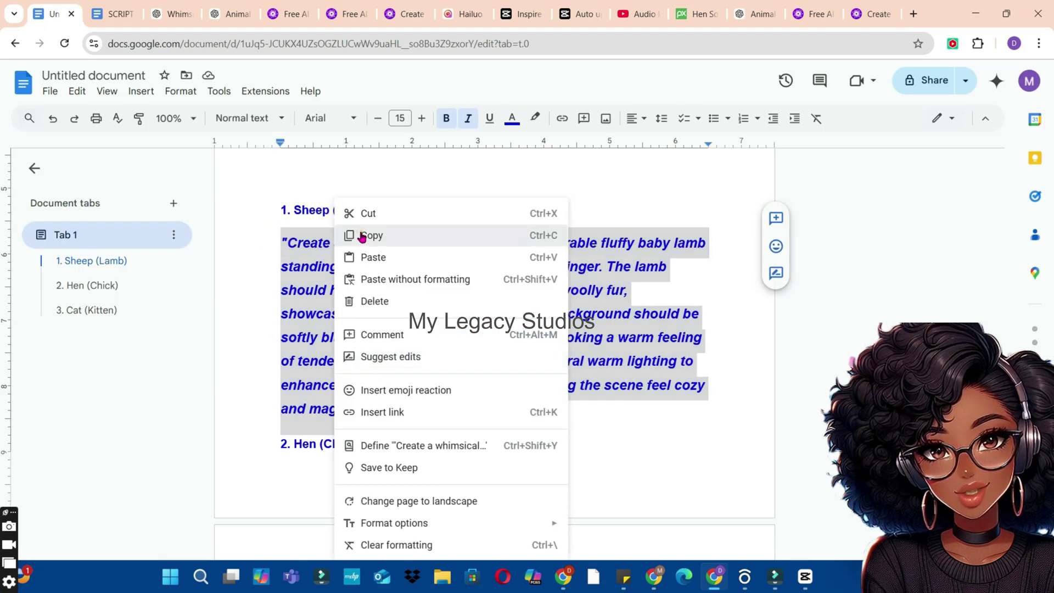
left_click(361, 236)
left_click(874, 13)
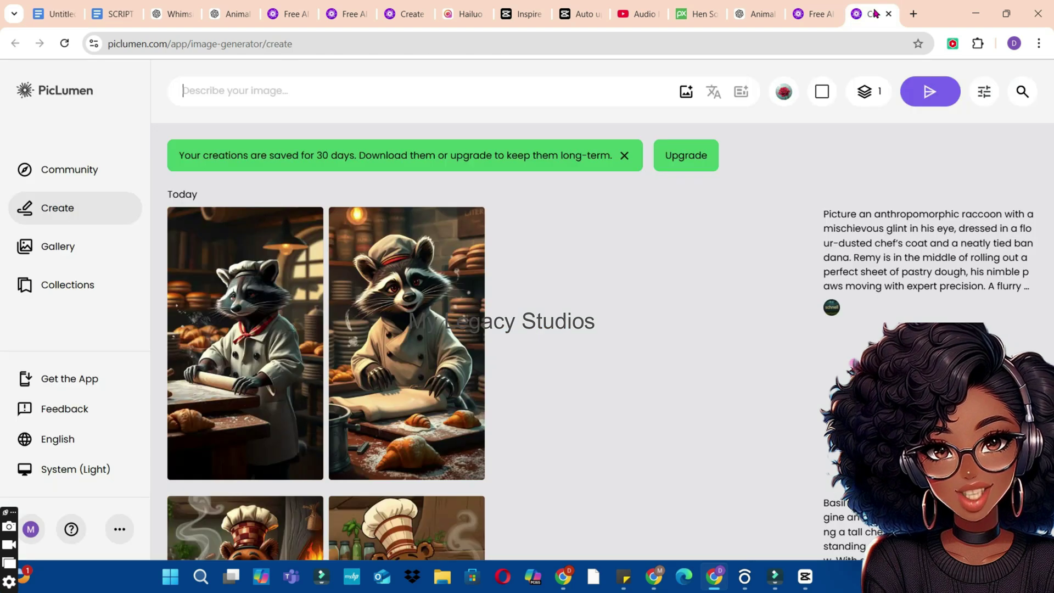
right_click(325, 94)
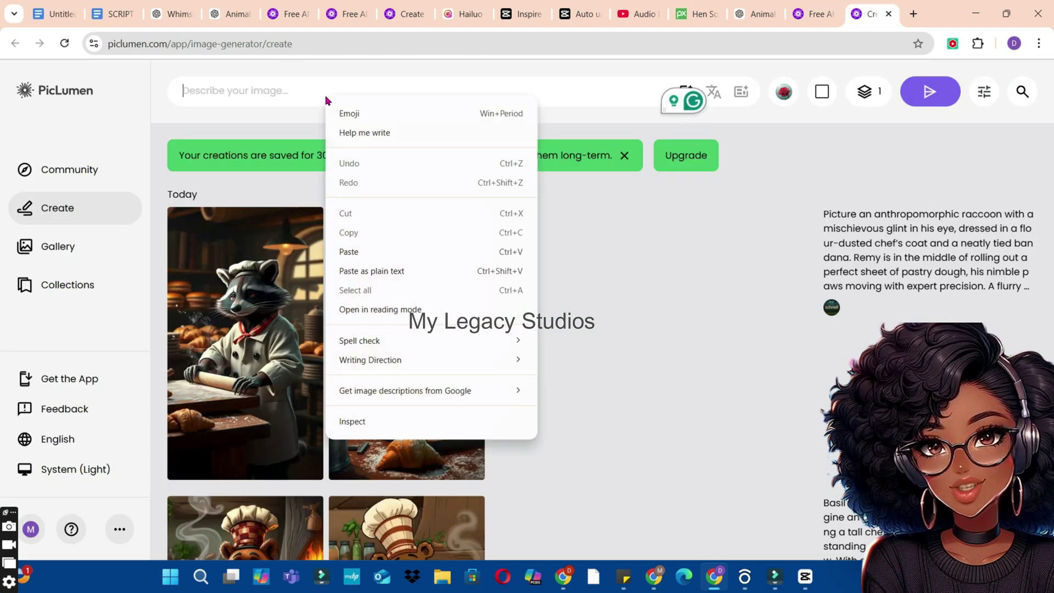
left_click(356, 253)
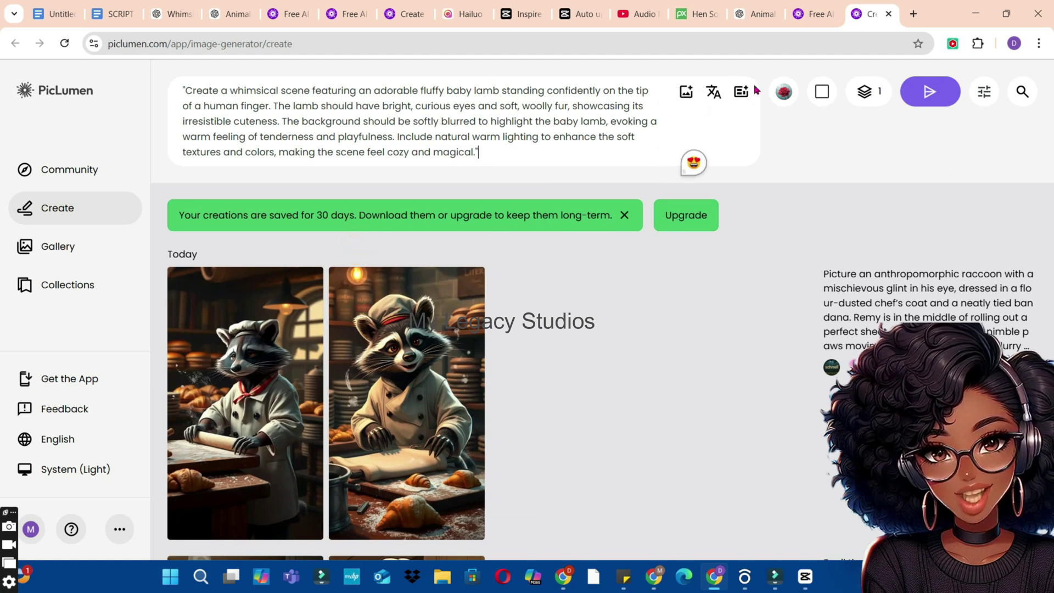
Choose the FLUX.1-schnell model and the 9:16 portrait aspect ratio for the image generation.
left_click(782, 92)
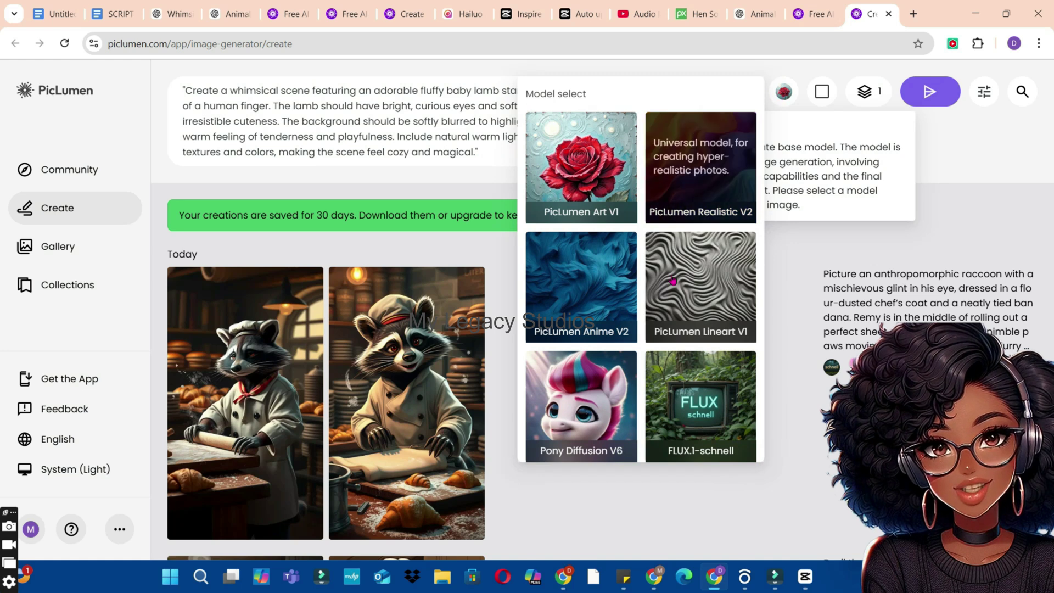
left_click(701, 402)
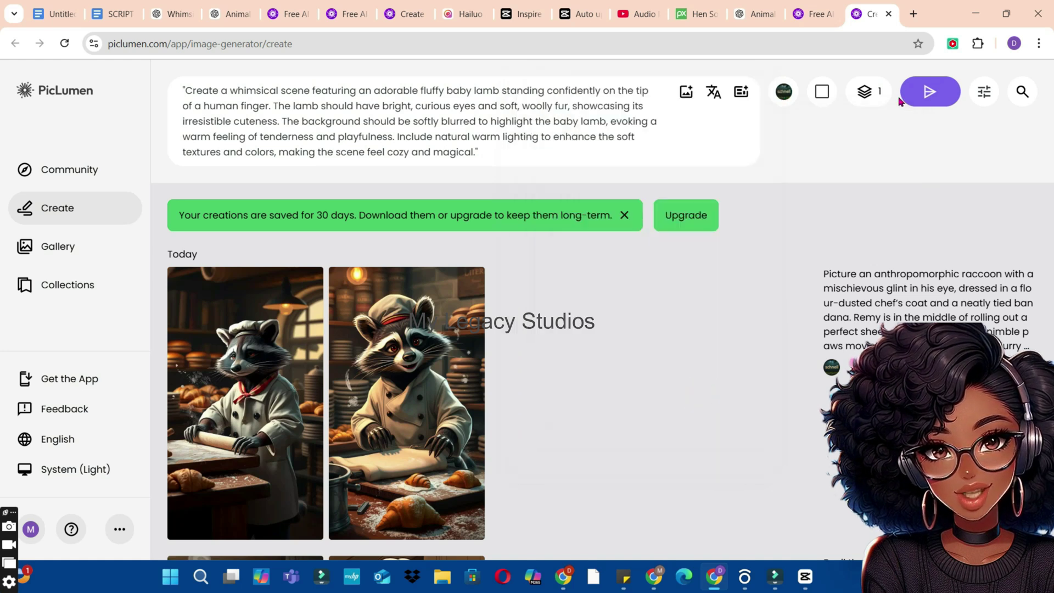
left_click(821, 99)
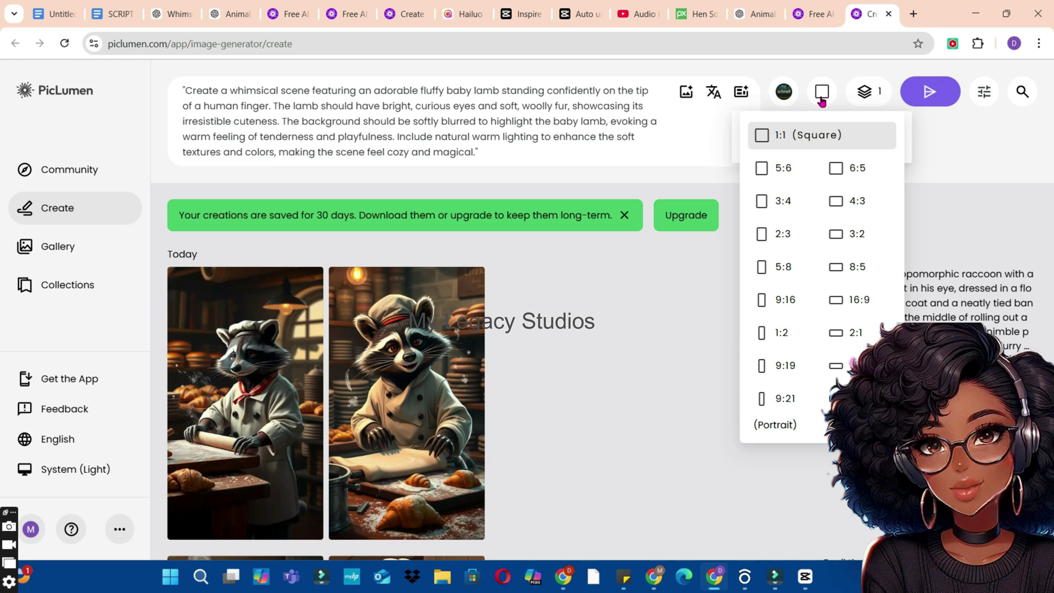
left_click(778, 298)
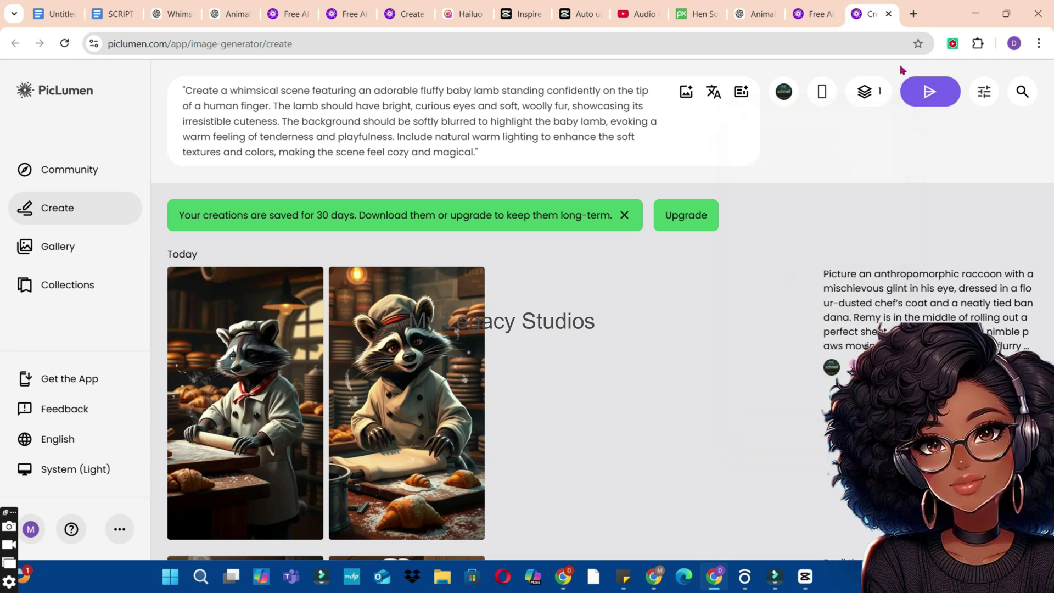
Set the number of images to 2 and generate the baby lamb images.
left_click(867, 93)
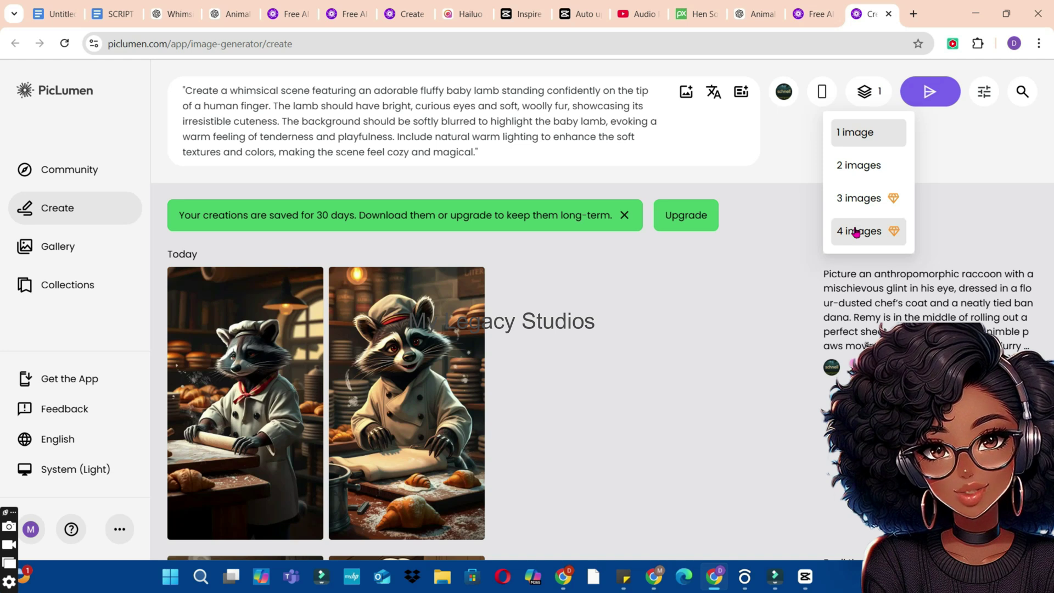
left_click(865, 165)
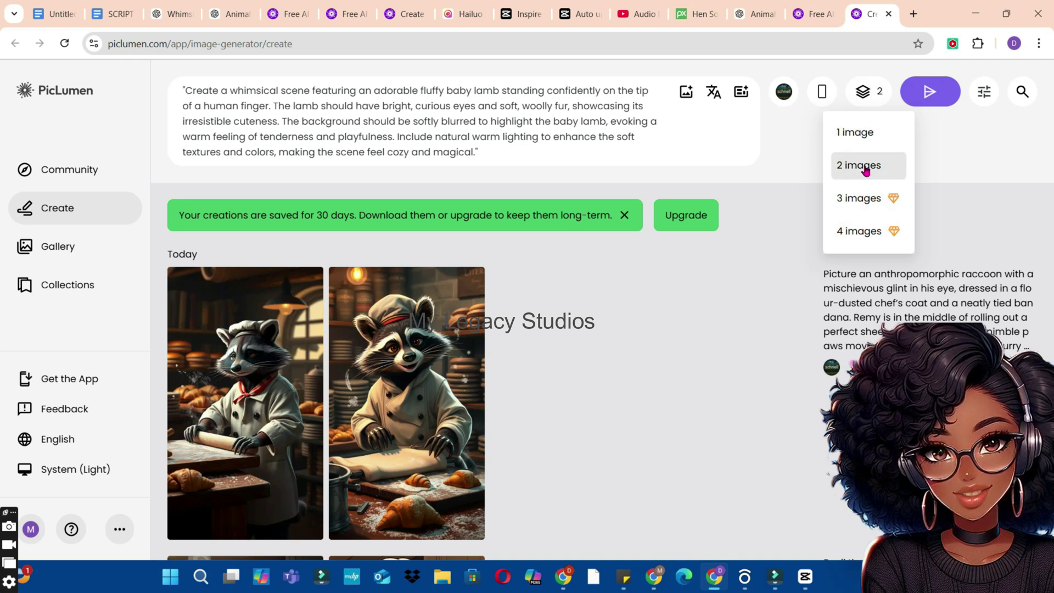
left_click(920, 92)
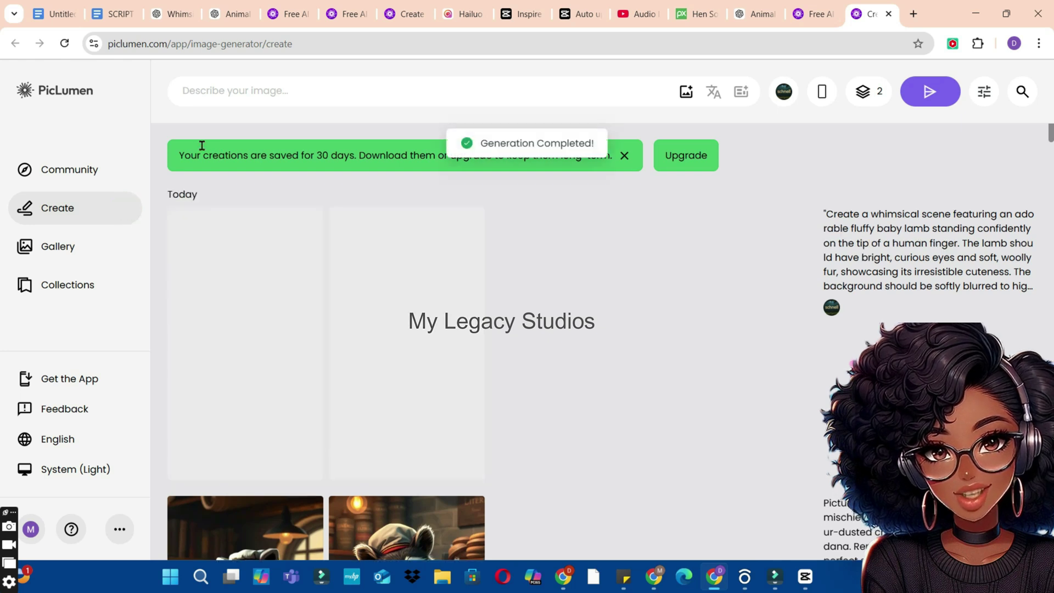
Copy the Hen (Chick) prompt from the Google Docs document into PicLumen's image description and generate the chick images.
left_click(42, 6)
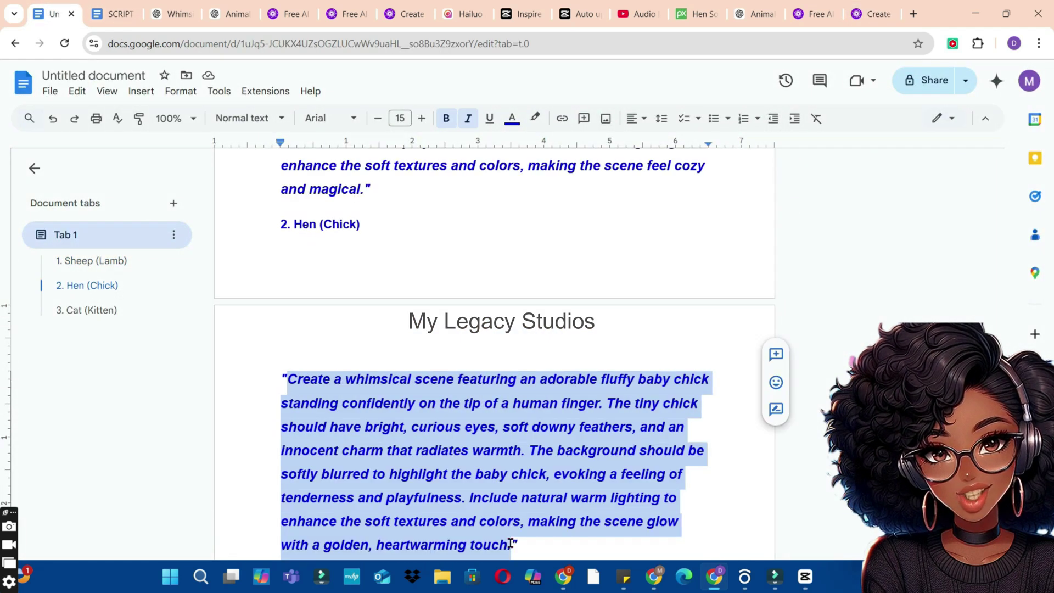
right_click(386, 459)
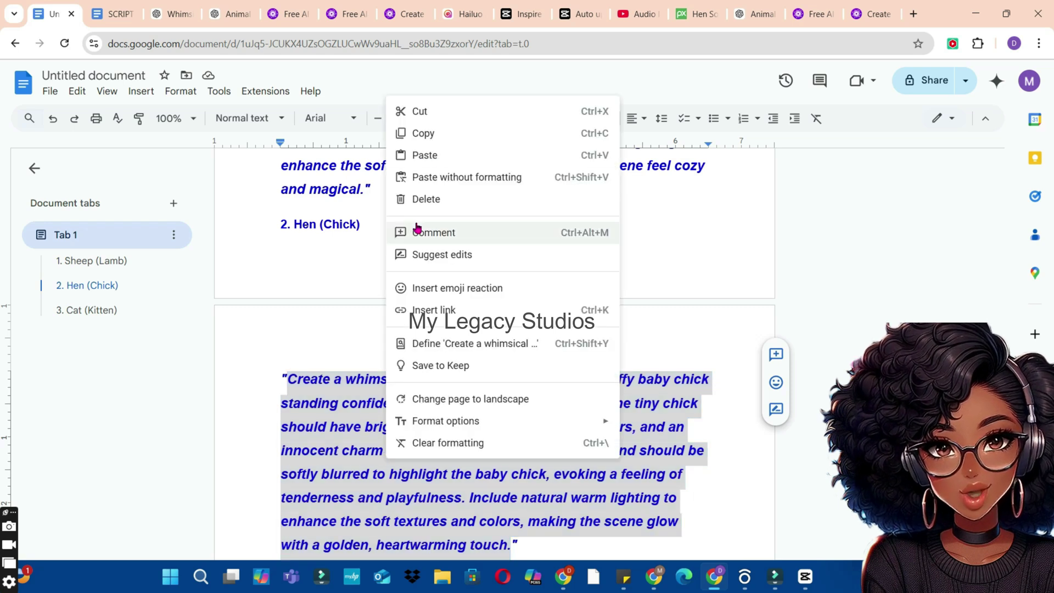
left_click(423, 133)
left_click(887, 12)
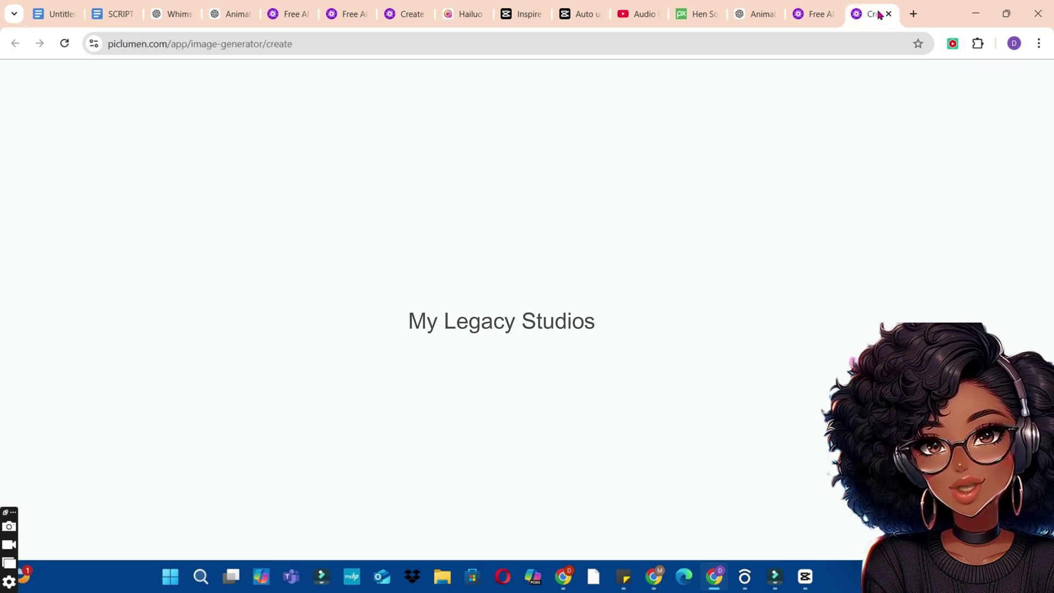
left_click(332, 87)
right_click(331, 86)
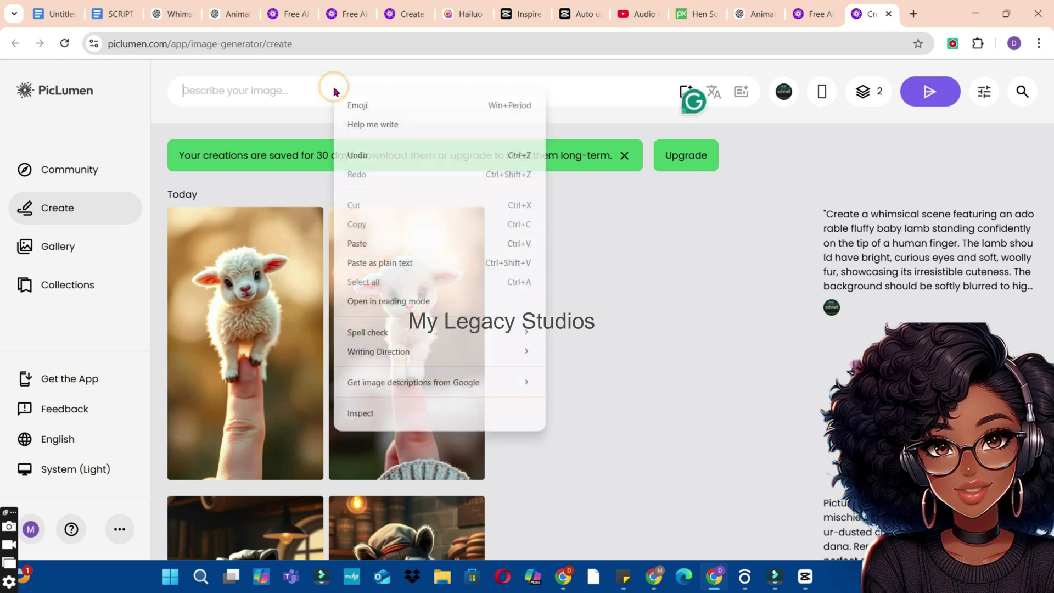
left_click(360, 243)
left_click(930, 91)
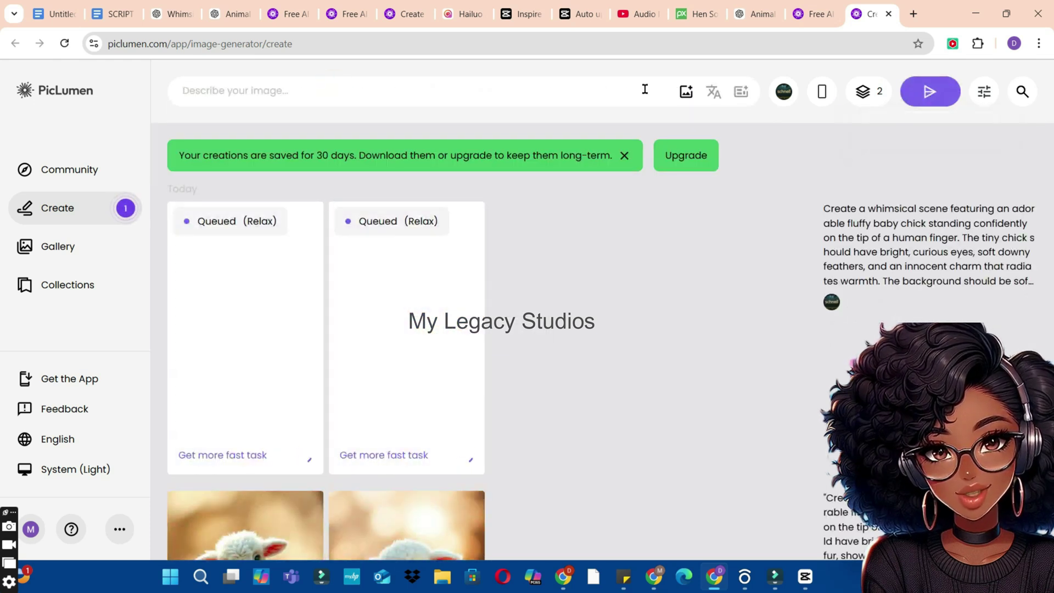
Copy the Cat (Kitten) prompt from the Google Docs document and paste it into PicLumen's image description.
left_click(75, 13)
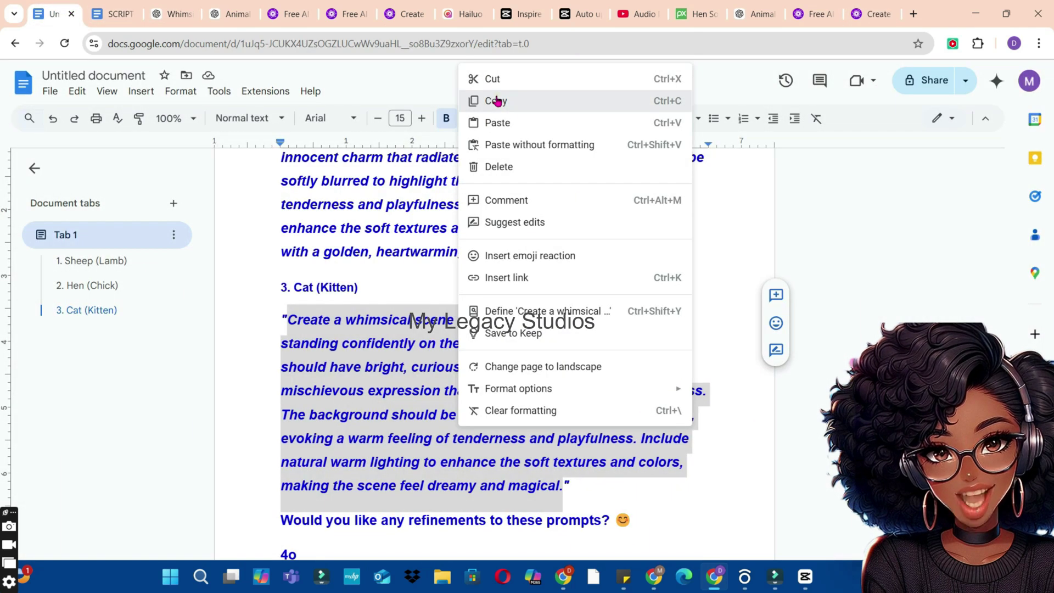
left_click(497, 98)
left_click(870, 14)
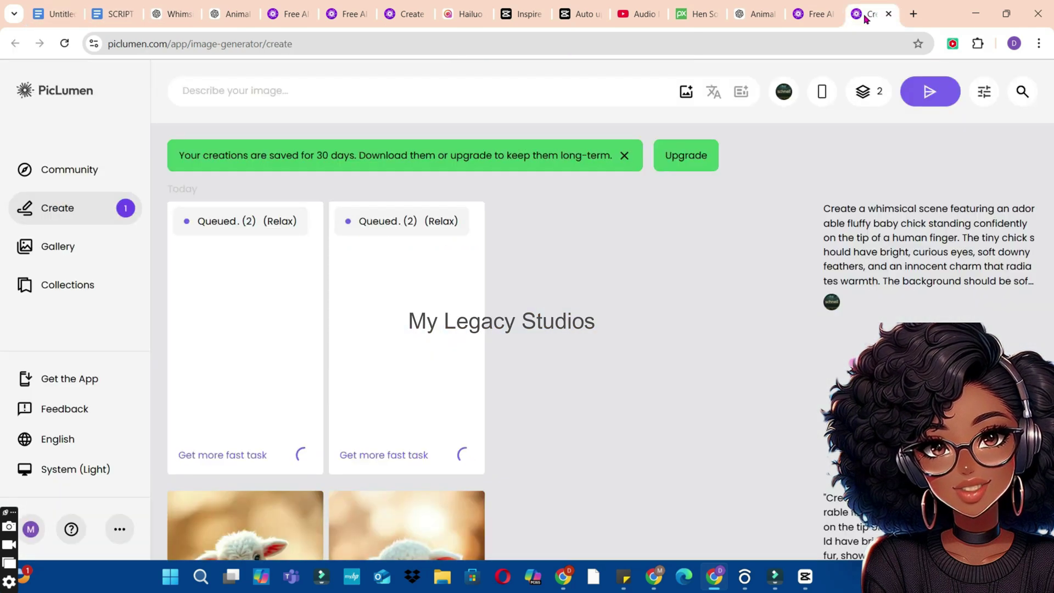
right_click(324, 91)
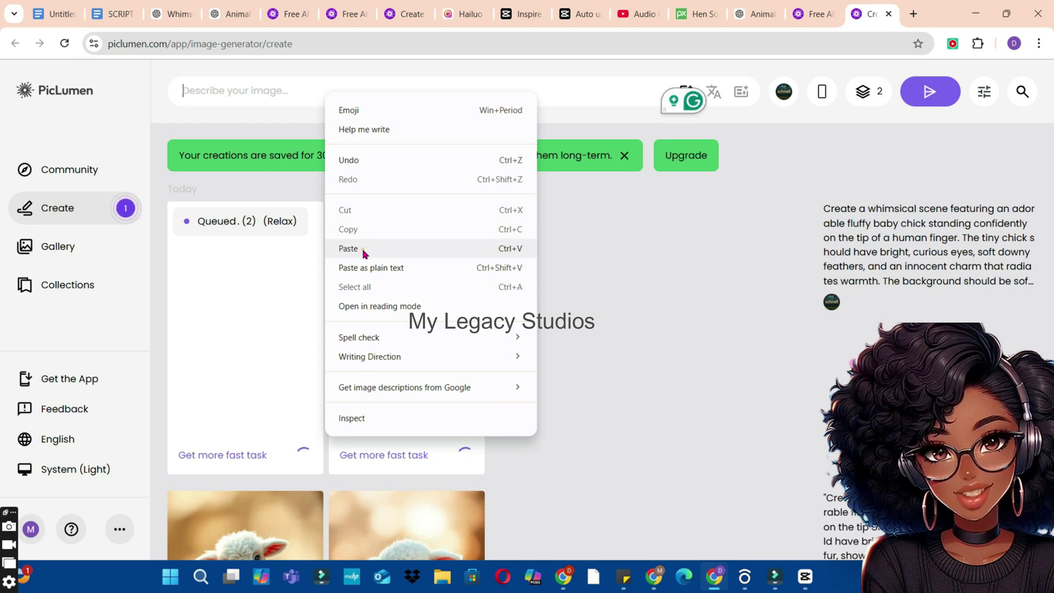
left_click(364, 251)
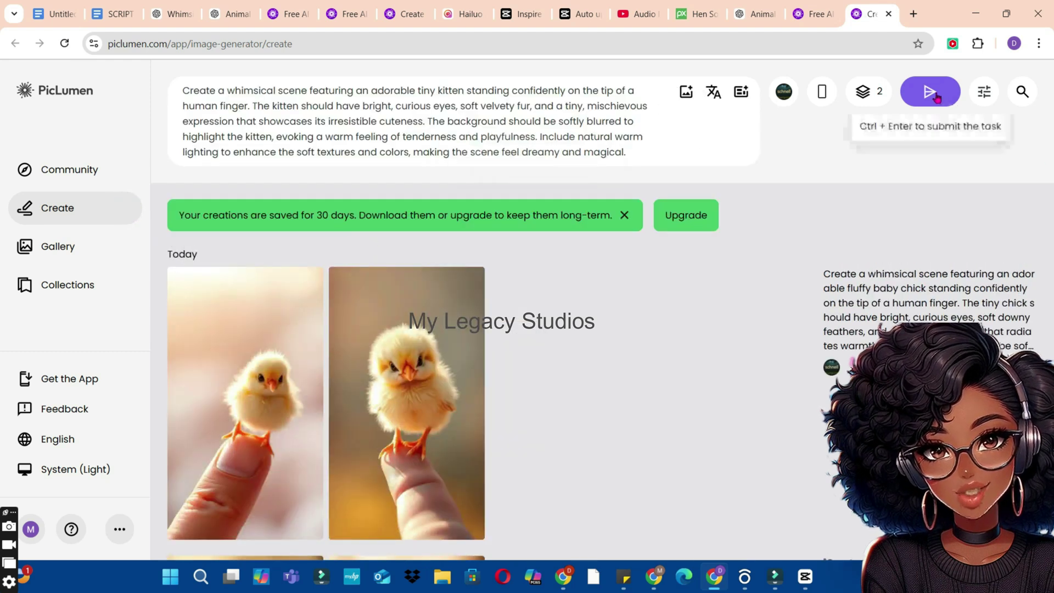
Download both generated lamb images and both generated chick images from PicLumen.
scroll(431, 455, "down", 3)
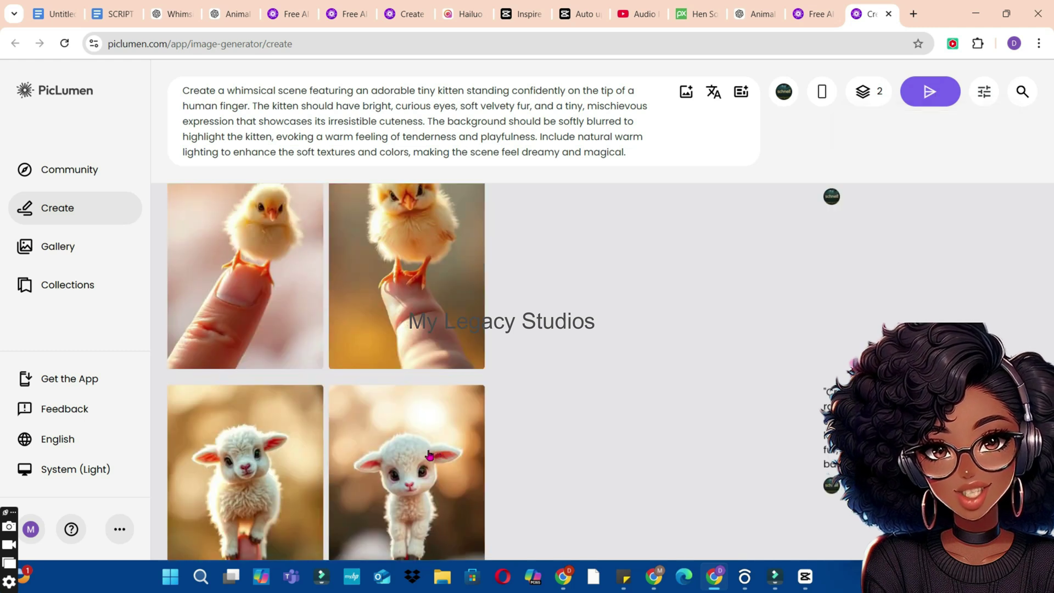
scroll(397, 298, "down", 2)
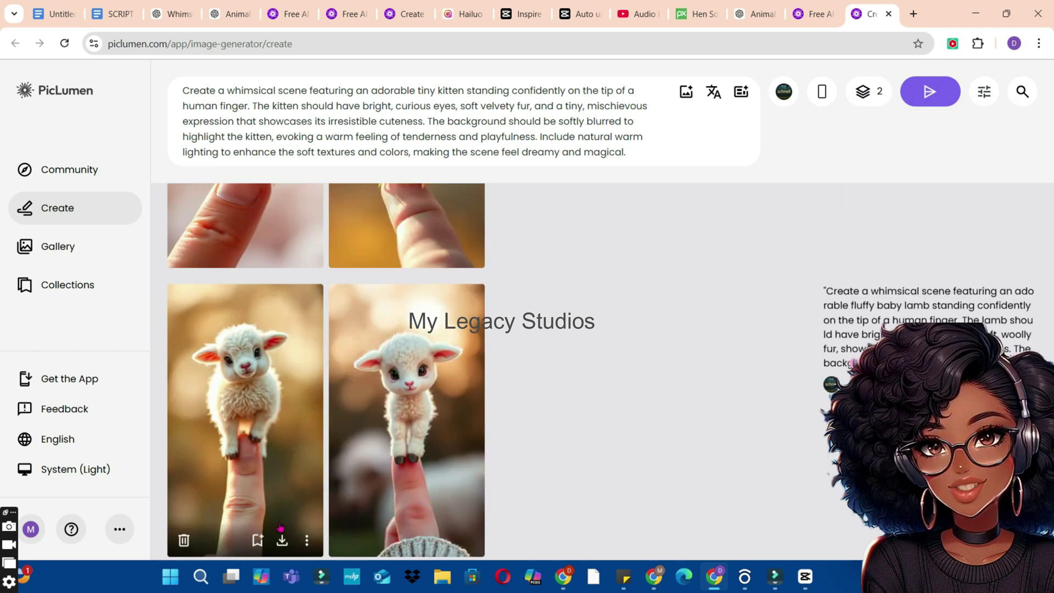
left_click(282, 540)
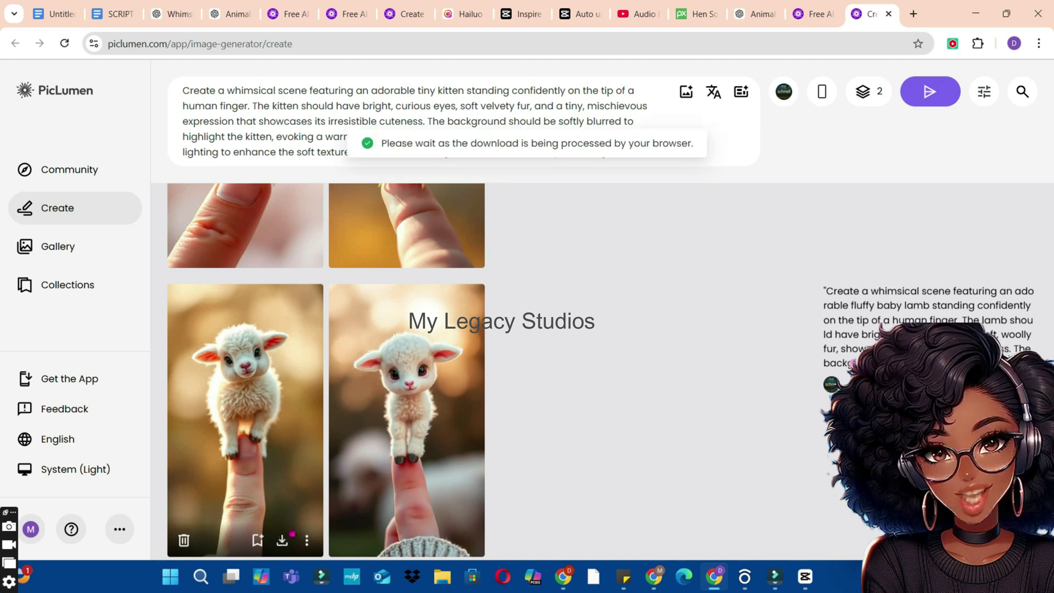
left_click(442, 540)
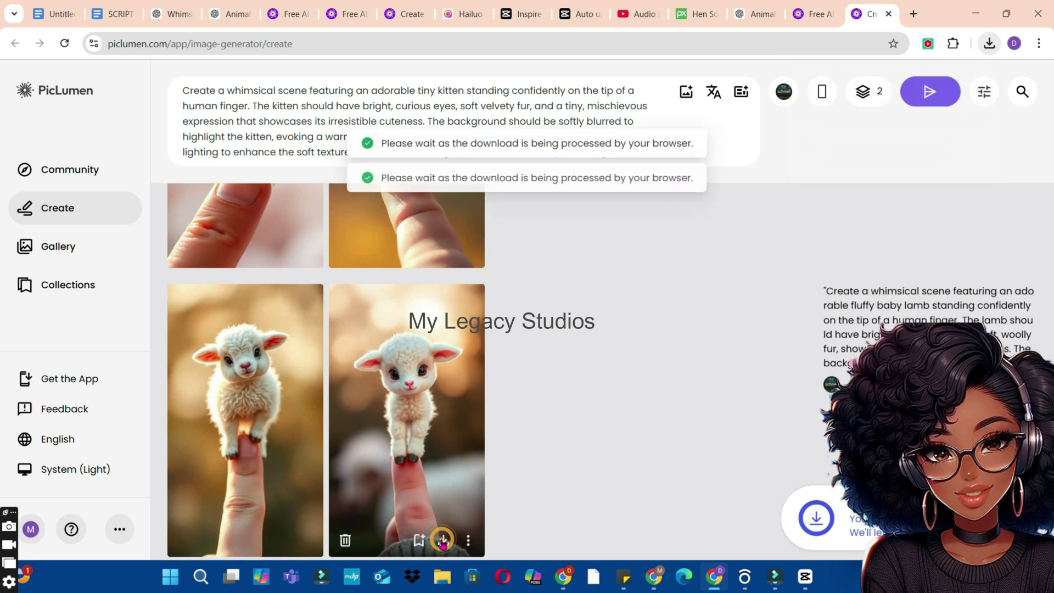
scroll(604, 348, "up", 3)
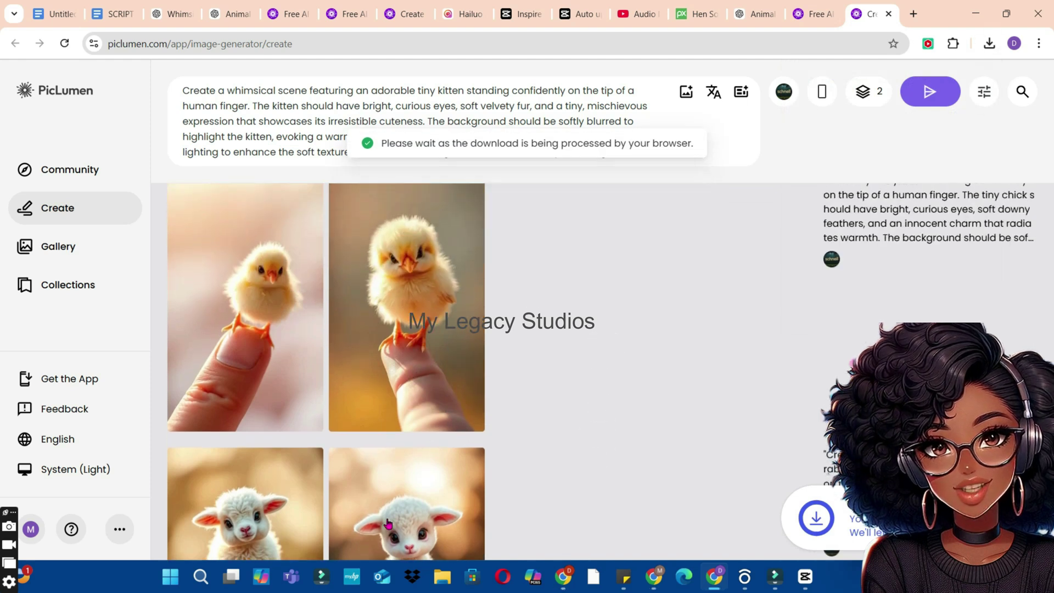
left_click(285, 417)
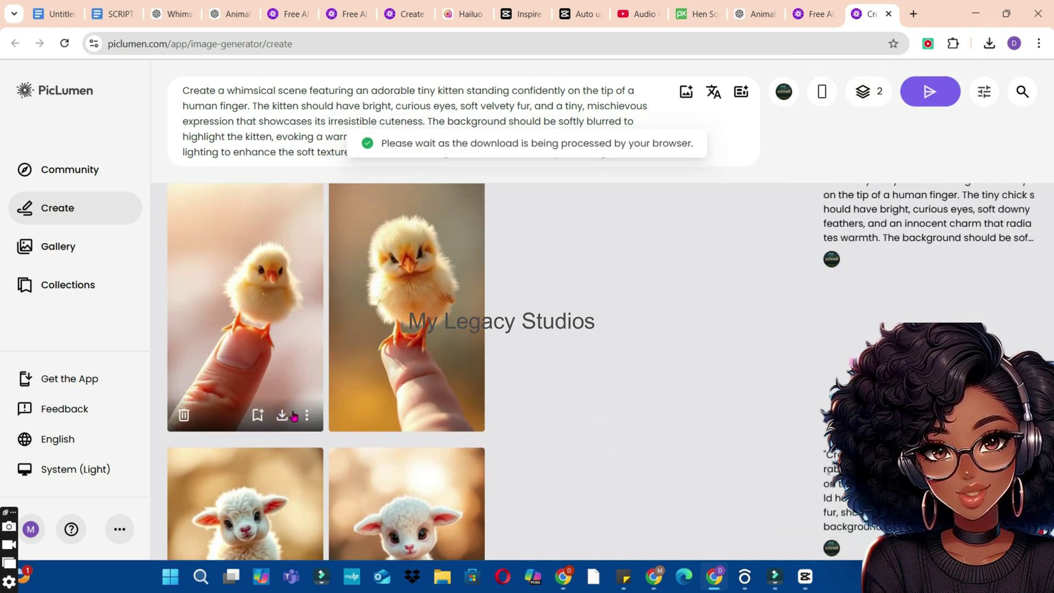
left_click(444, 415)
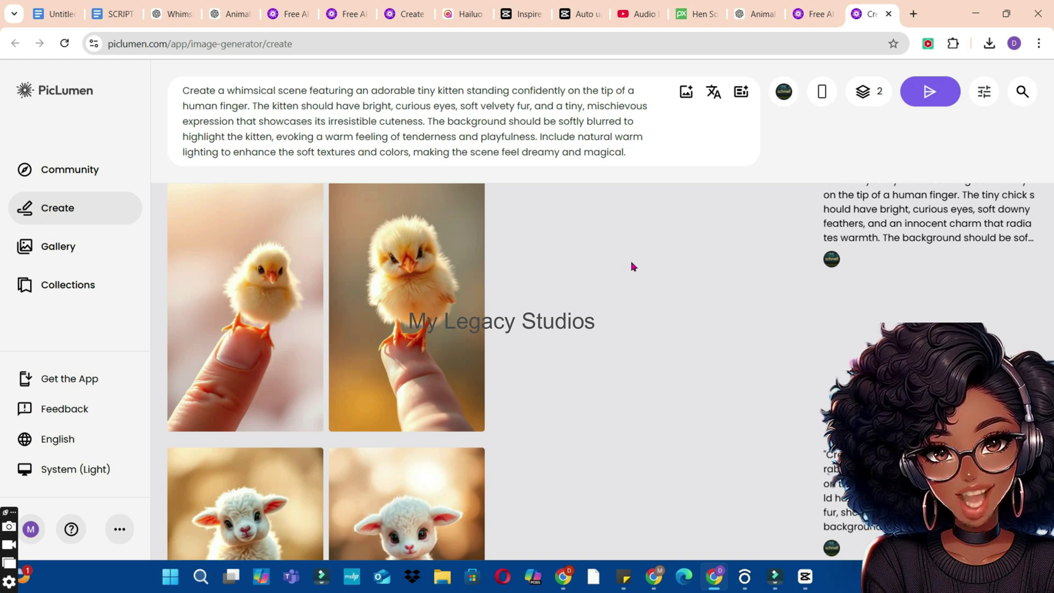
Switch to the other Chrome window, search Google for hailuo ai in a new tab and open Hailuo AI's video creation page.
left_click(653, 576)
key("ctrl+t")
left_click(338, 280)
left_click(341, 311)
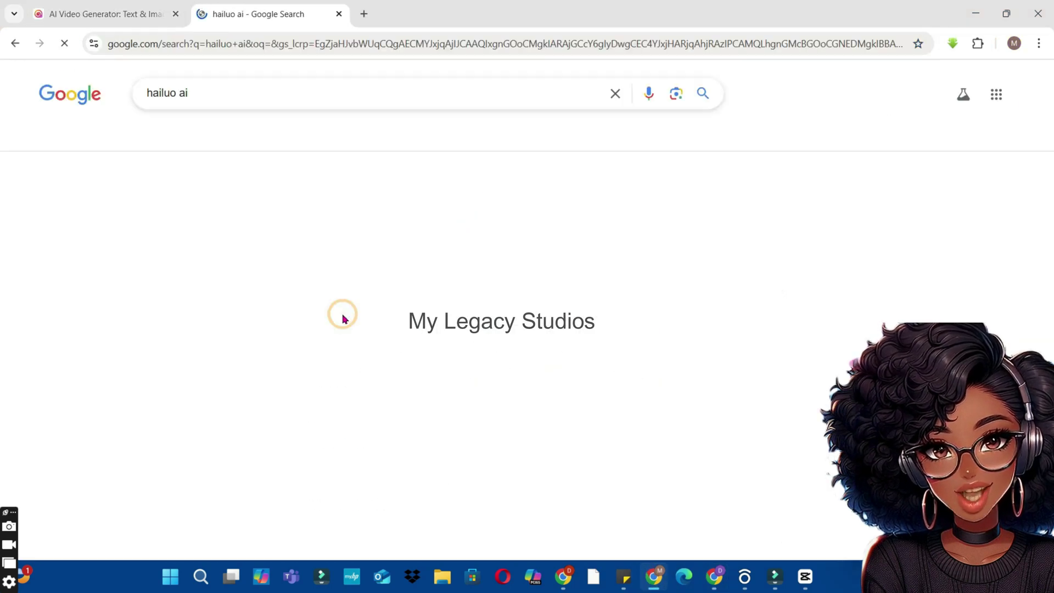
left_click(336, 212)
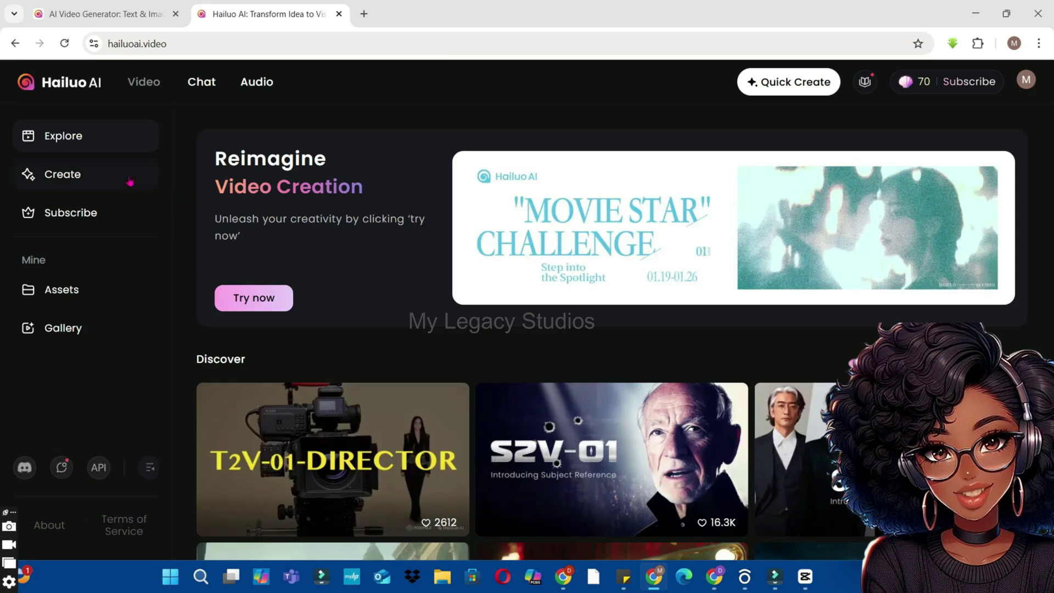
left_click(82, 177)
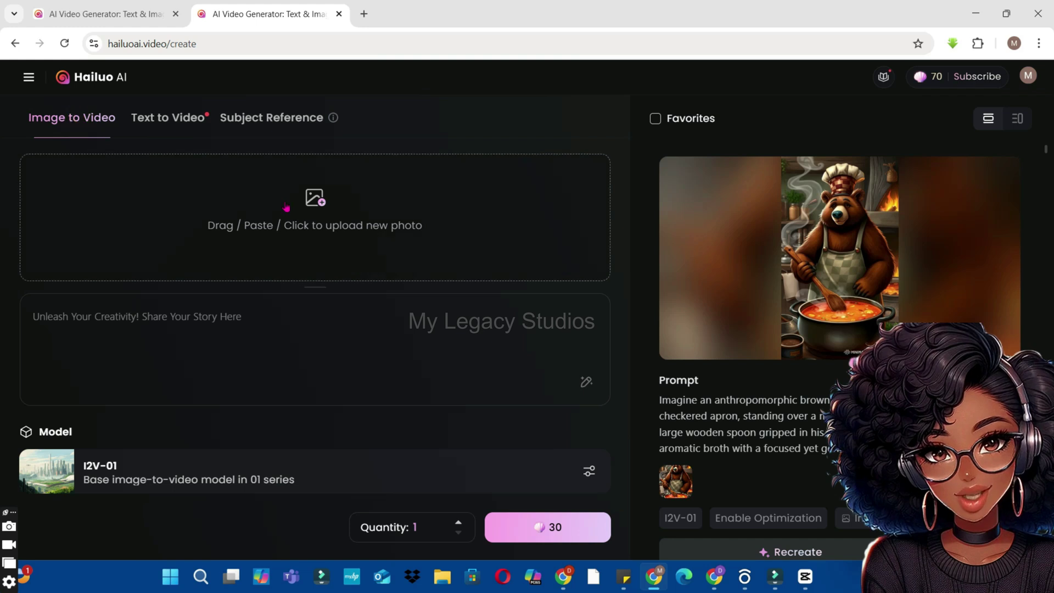
left_click(307, 203)
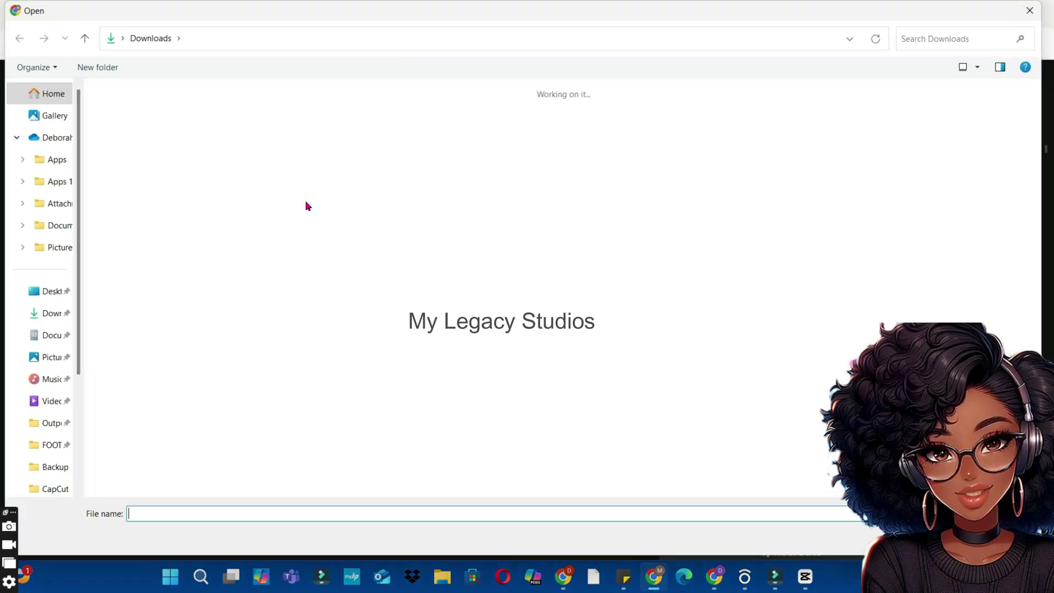
left_click(351, 175)
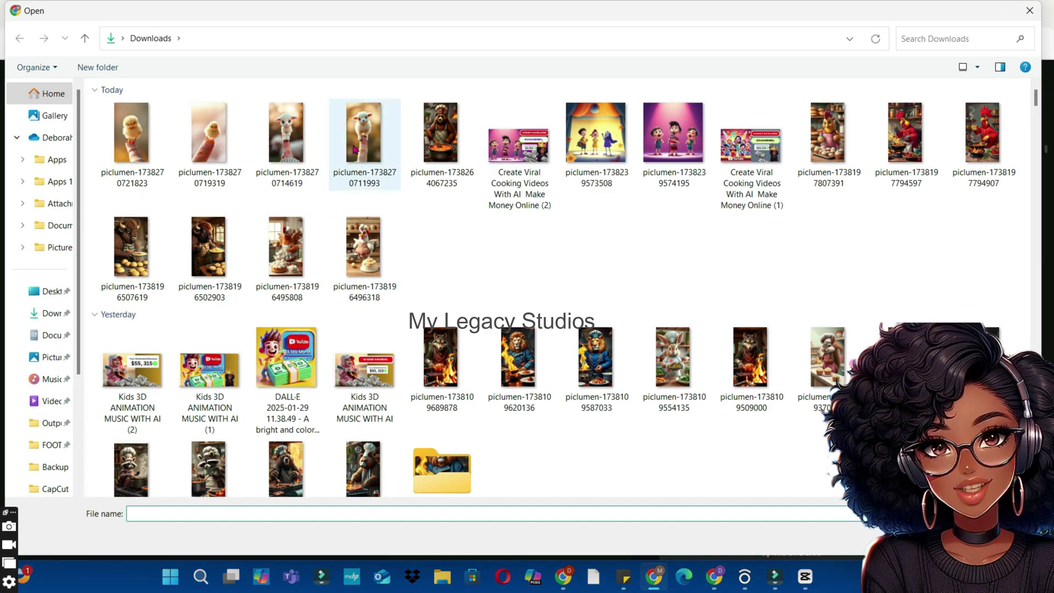
left_click(932, 535)
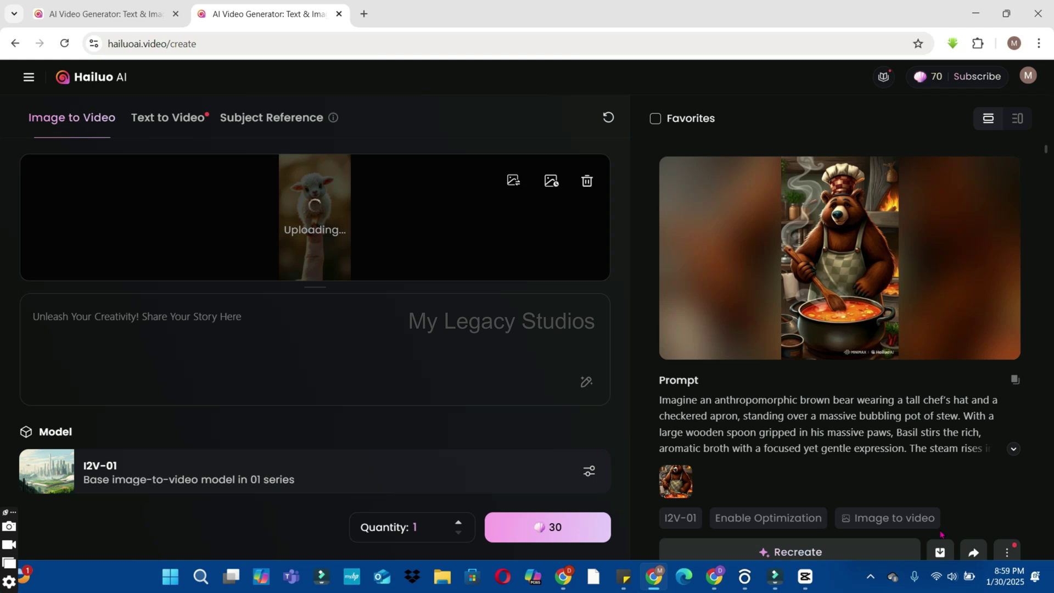
Copy the Sheep (Lamb) prompt from the Google Docs document into Hailuo AI's video description and generate the lamb video.
left_click(298, 314)
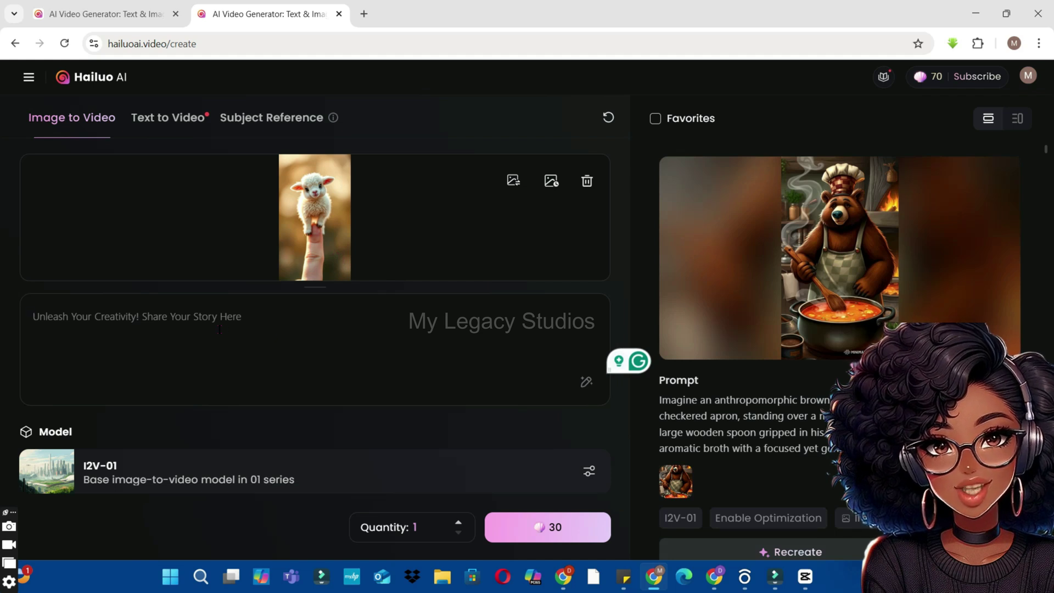
key("alt+Tab")
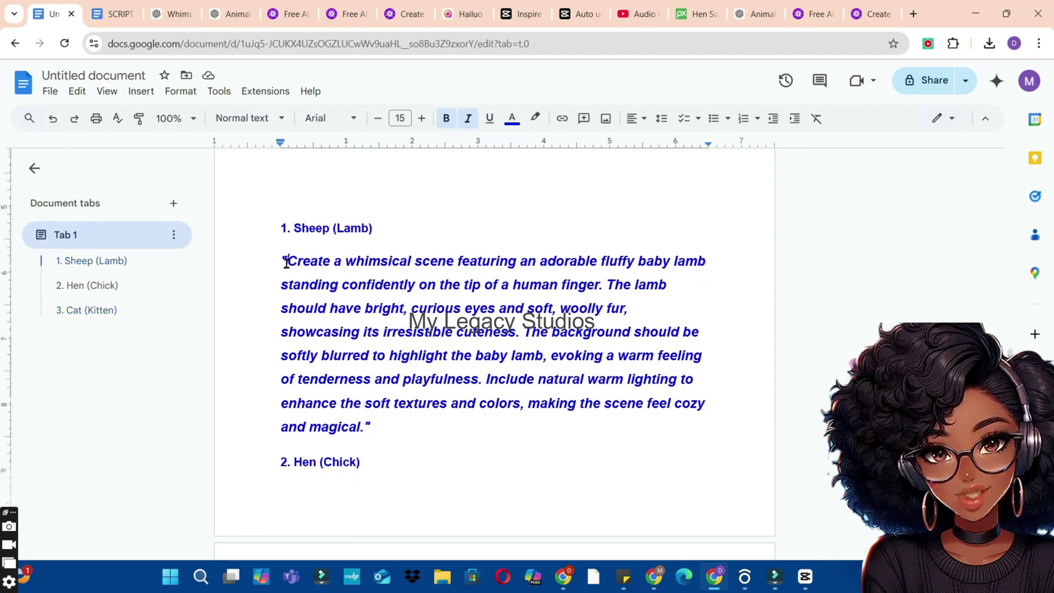
left_click_drag(287, 261, 366, 432)
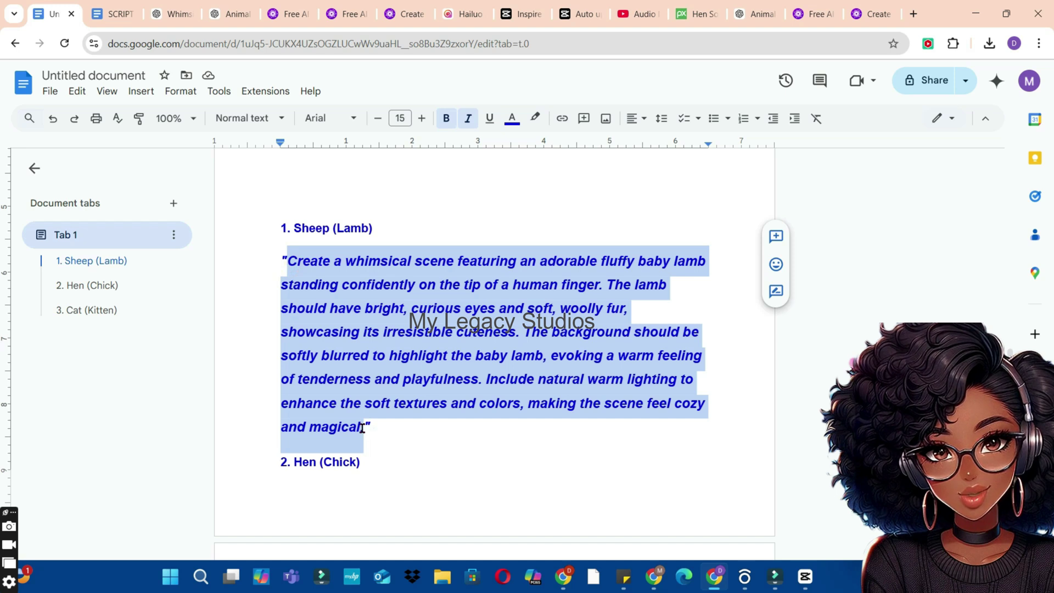
right_click(331, 382)
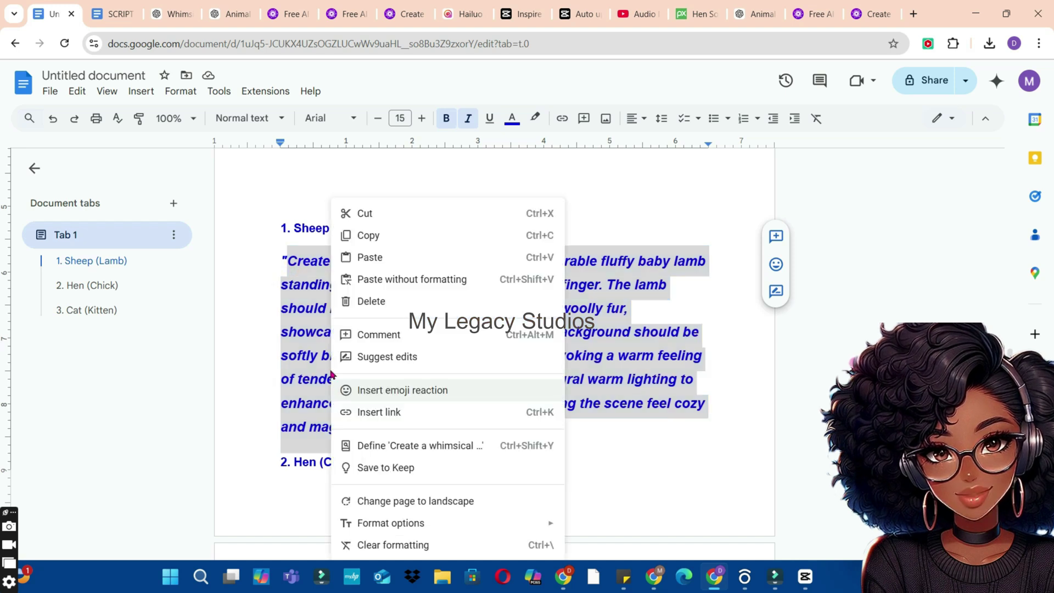
left_click(381, 231)
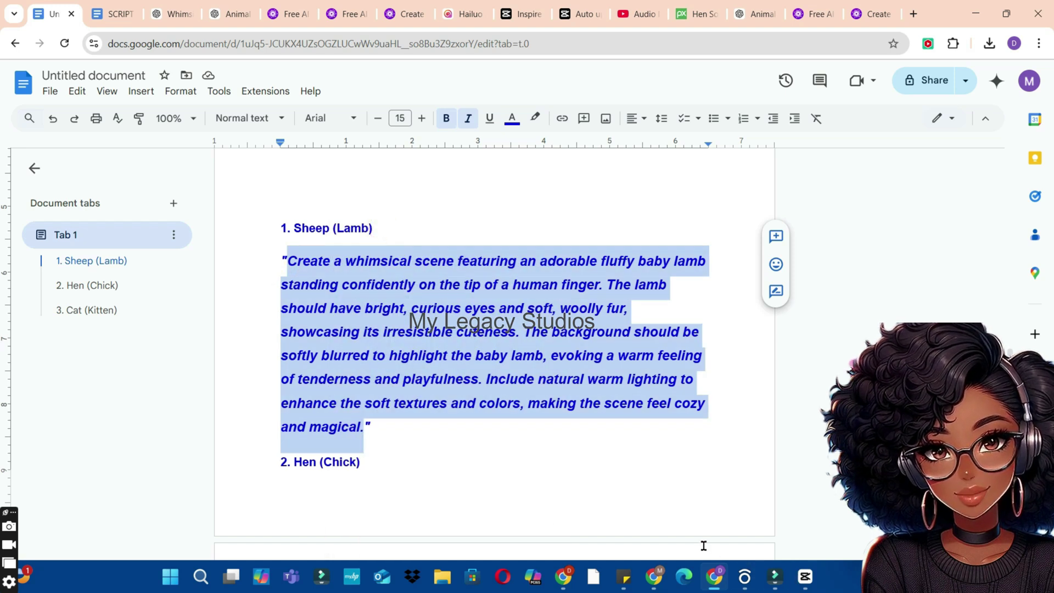
left_click(653, 576)
right_click(214, 331)
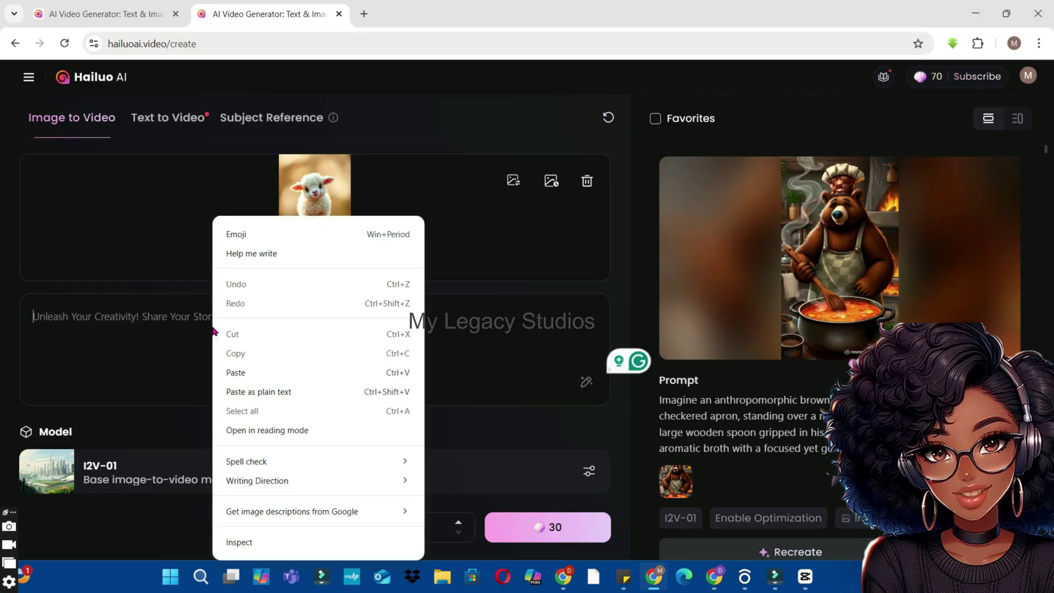
left_click(237, 372)
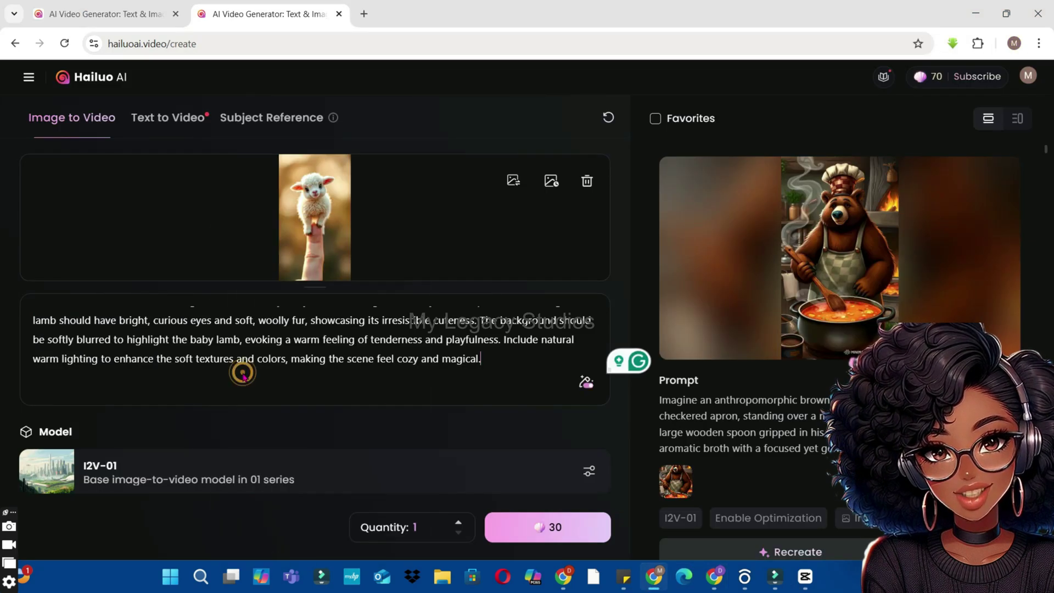
left_click(537, 527)
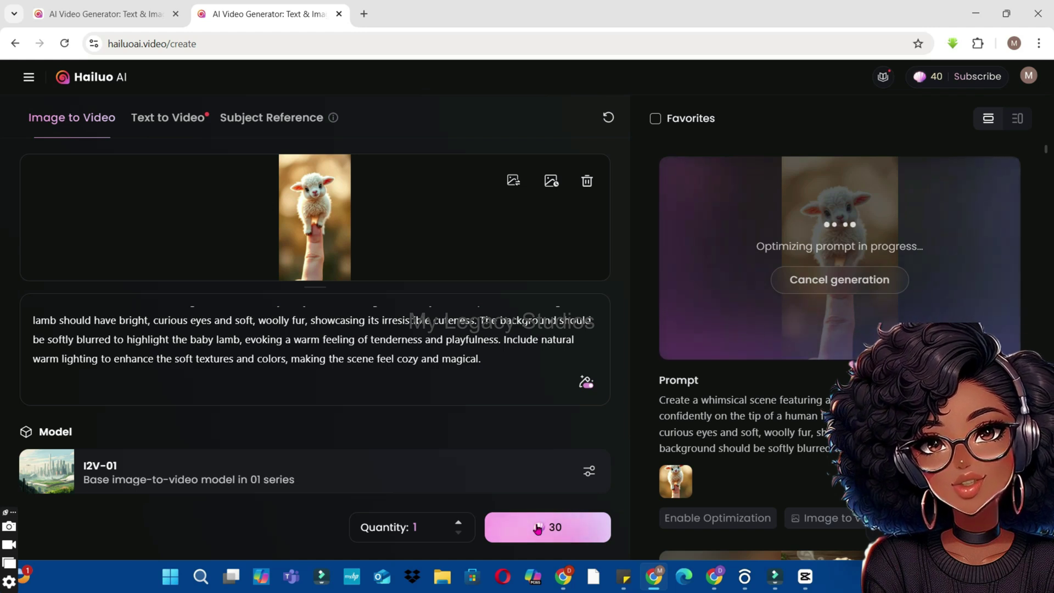
left_click(537, 528)
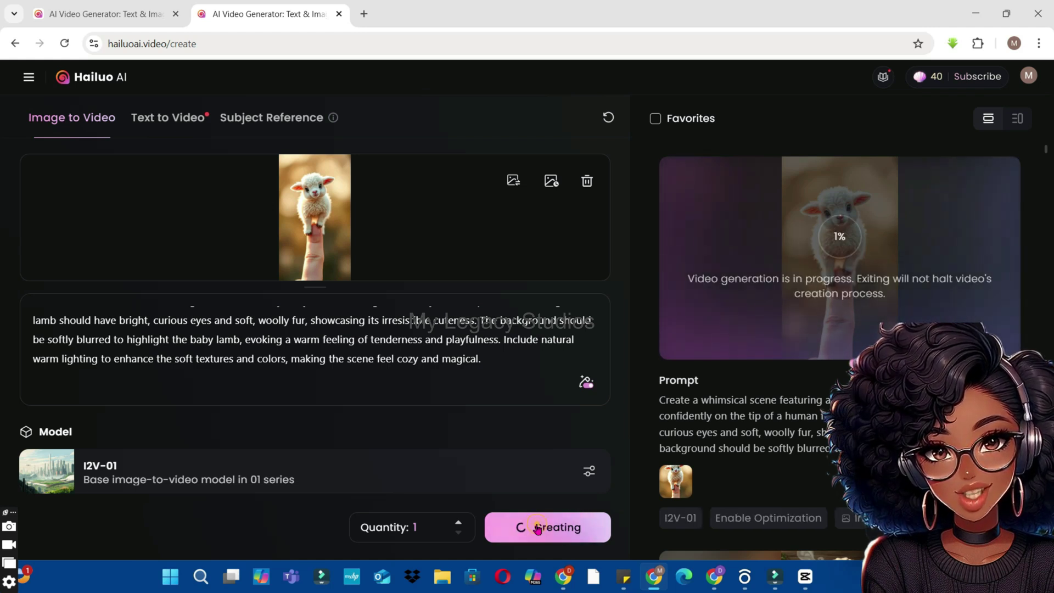
left_click(512, 181)
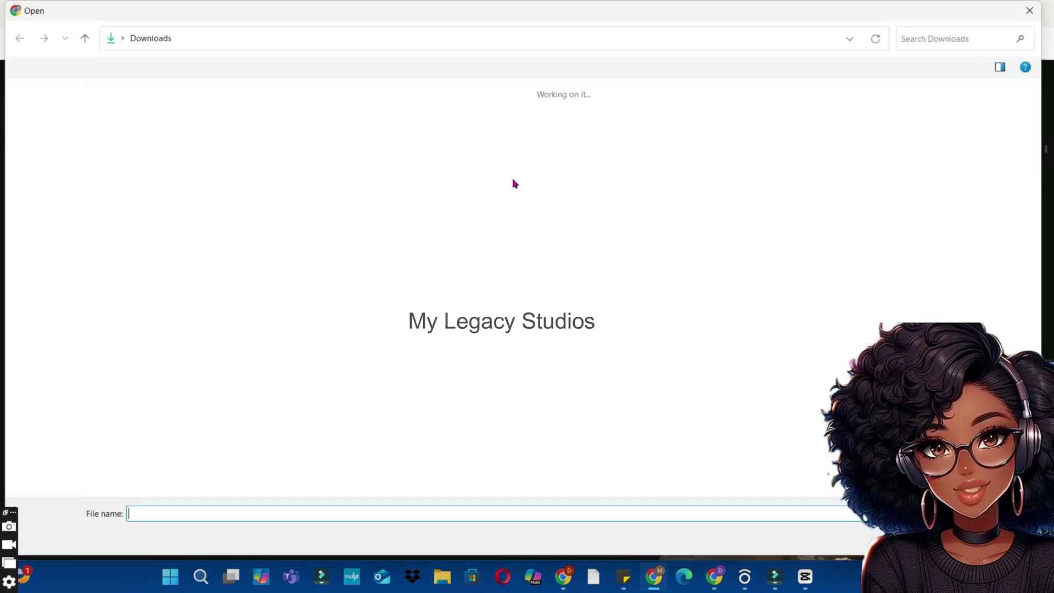
left_click(132, 124)
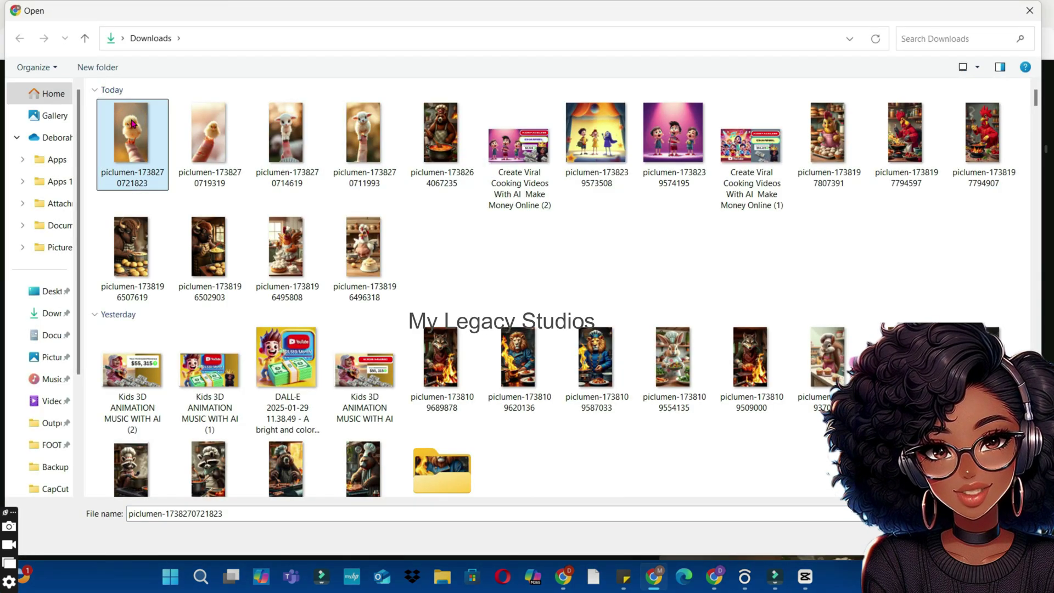
double_click(132, 132)
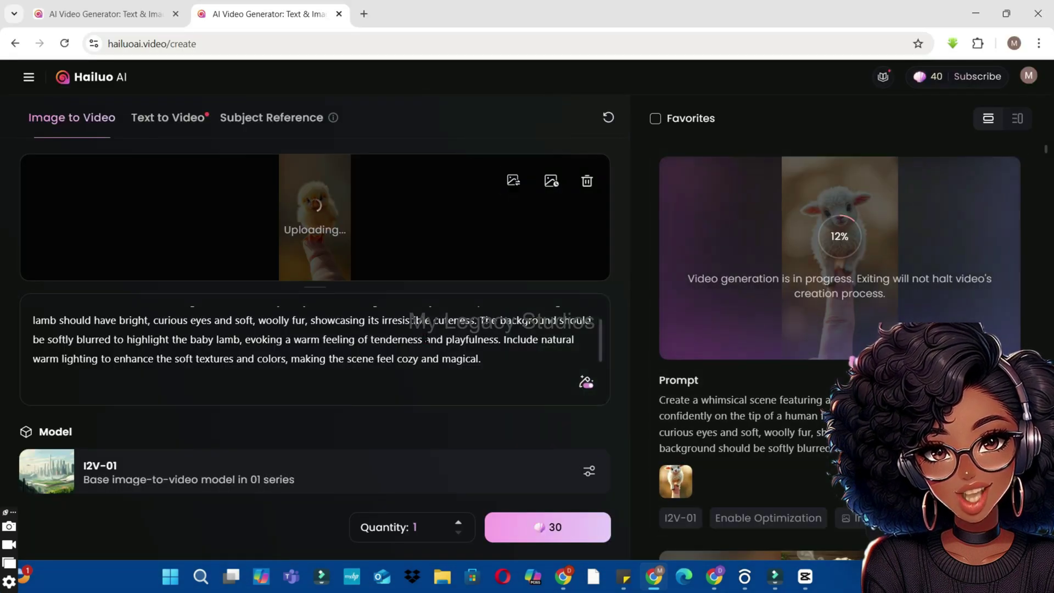
Switch to the Google Docs document and copy the Hen (Chick) prompt.
left_click(713, 577)
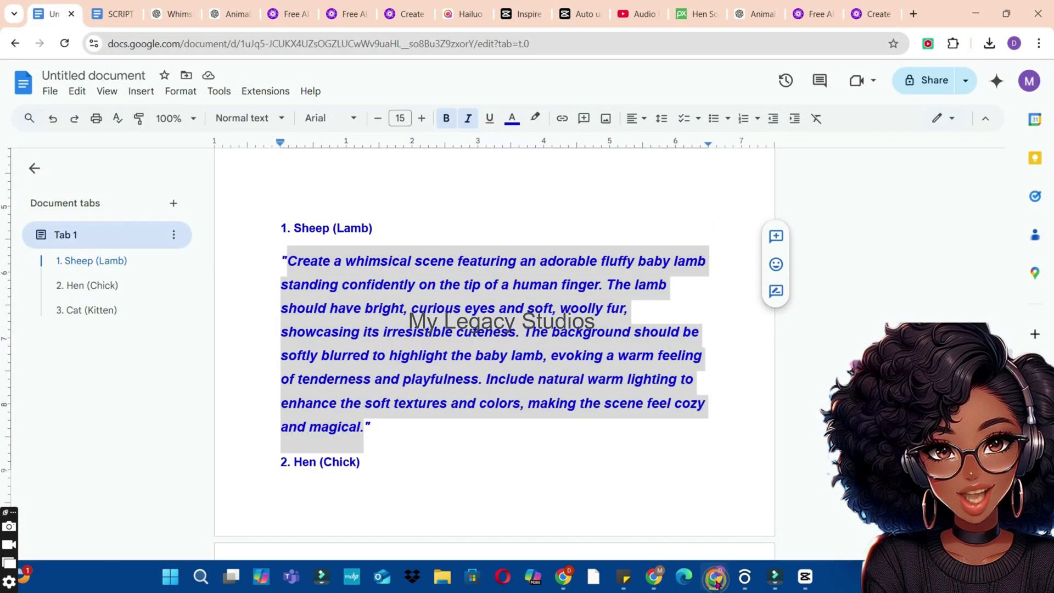
scroll(513, 281, "down", 2)
scroll(512, 281, "down", 6)
triple_click(512, 281)
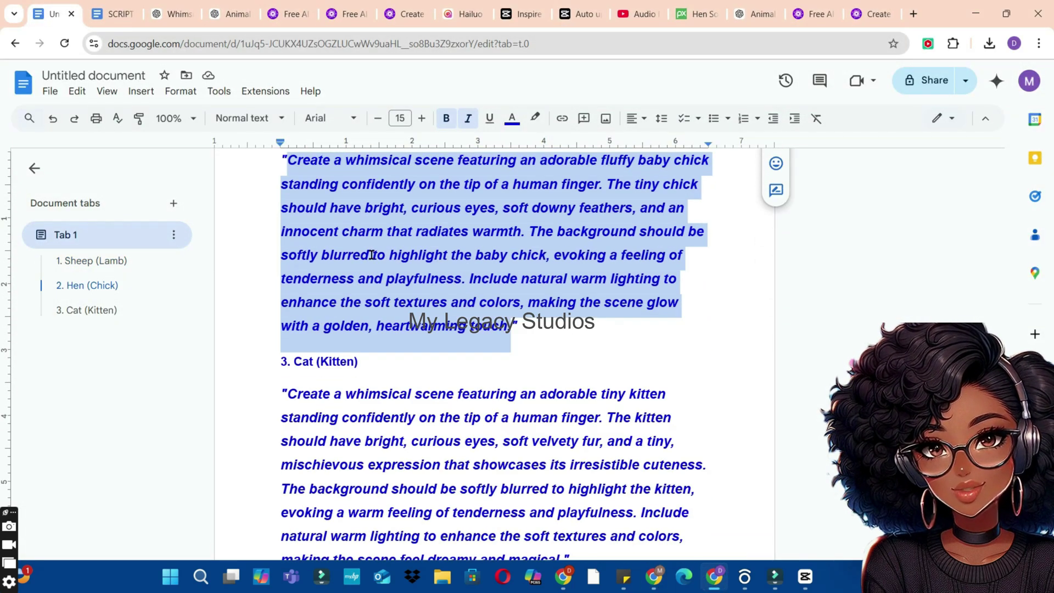
right_click(372, 260)
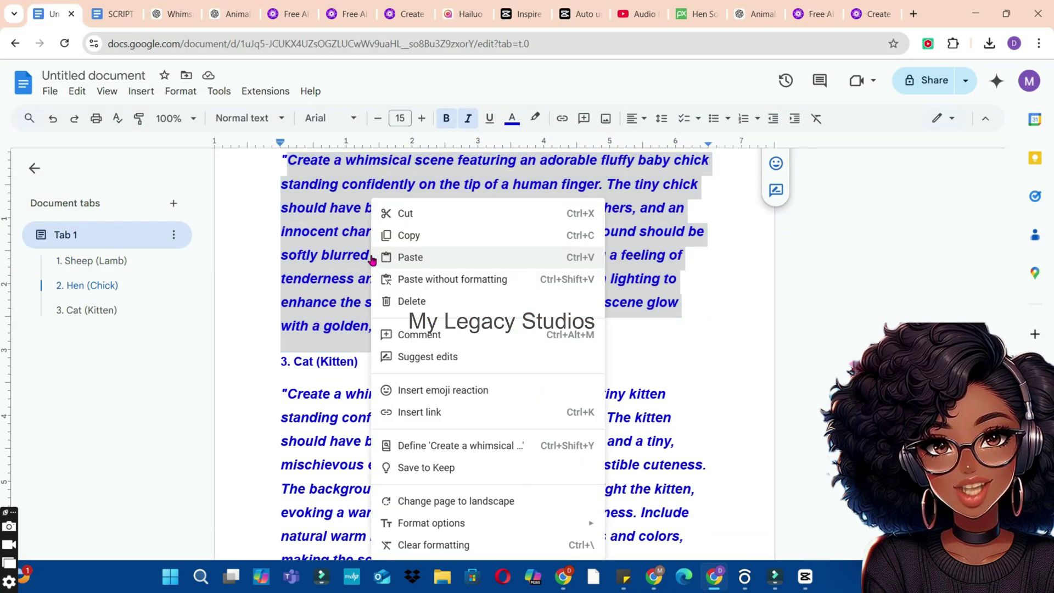
left_click(408, 235)
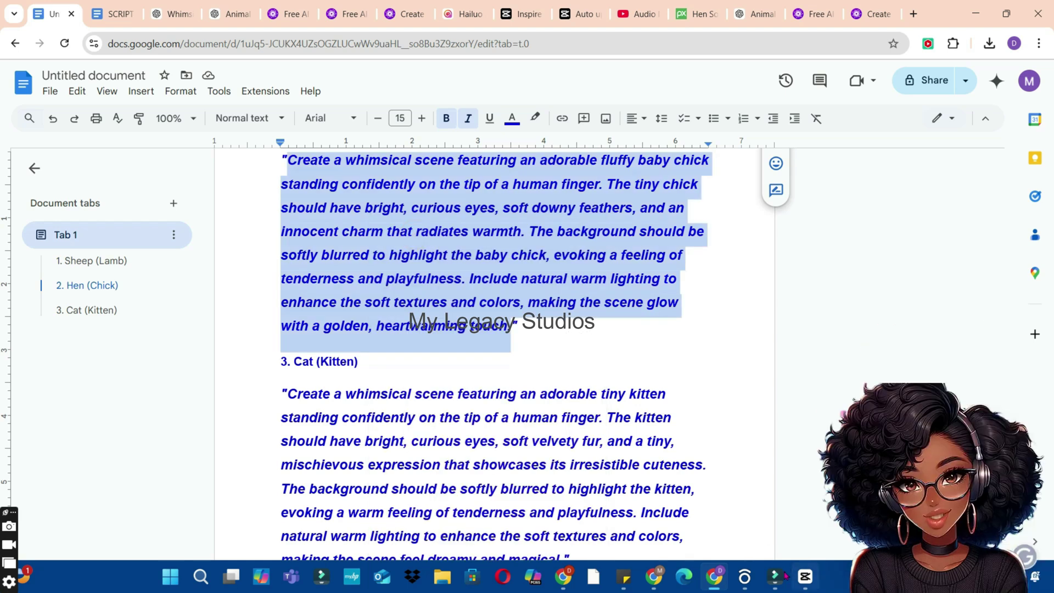
Replace the lamb prompt in Hailuo AI with the copied chick prompt and generate the chick video.
left_click(654, 576)
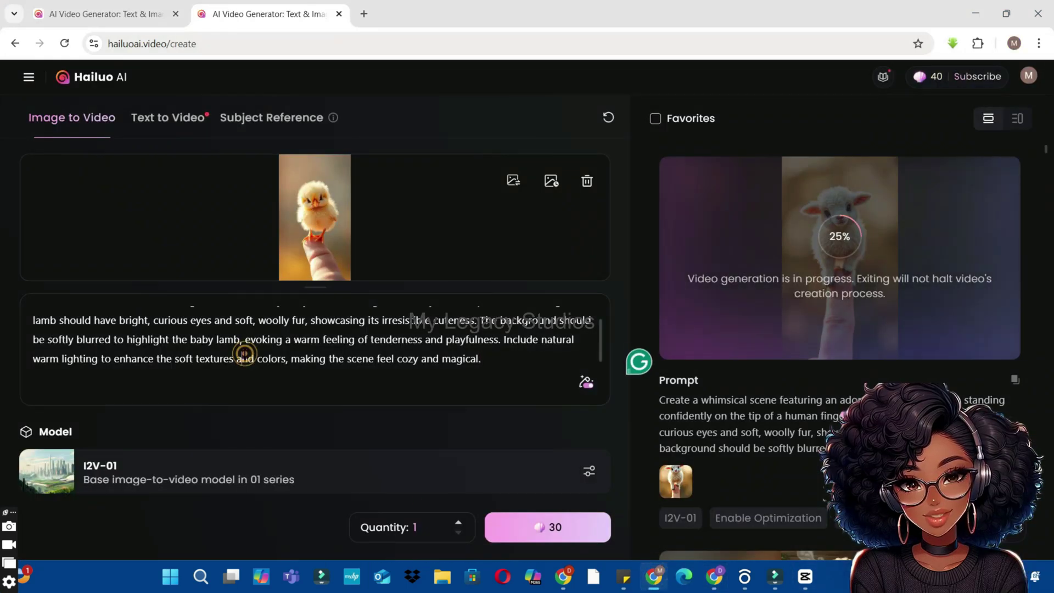
key("BackSpace")
left_click(245, 353)
right_click(245, 353)
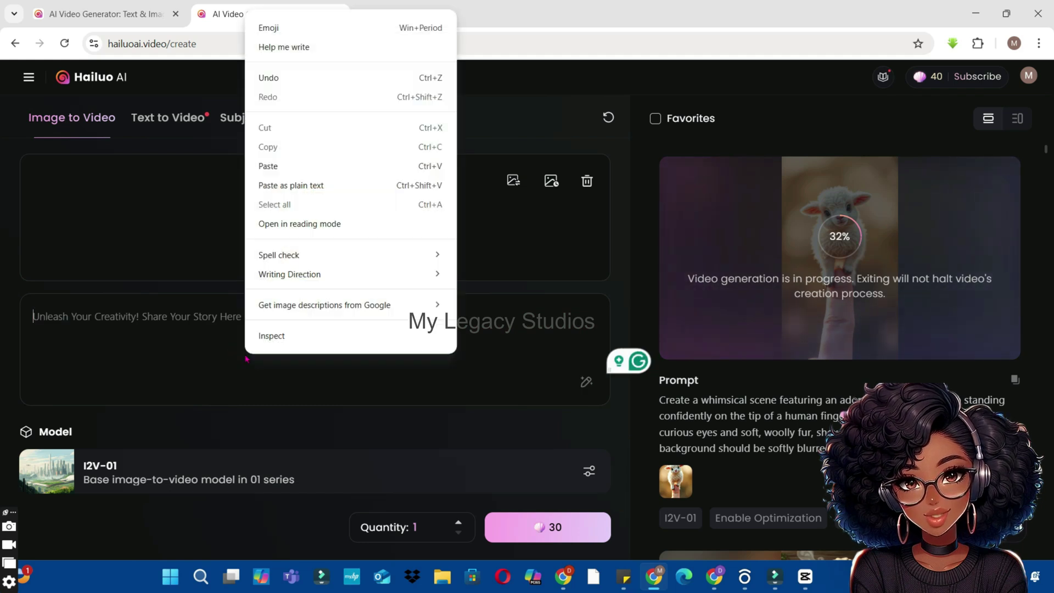
left_click(281, 164)
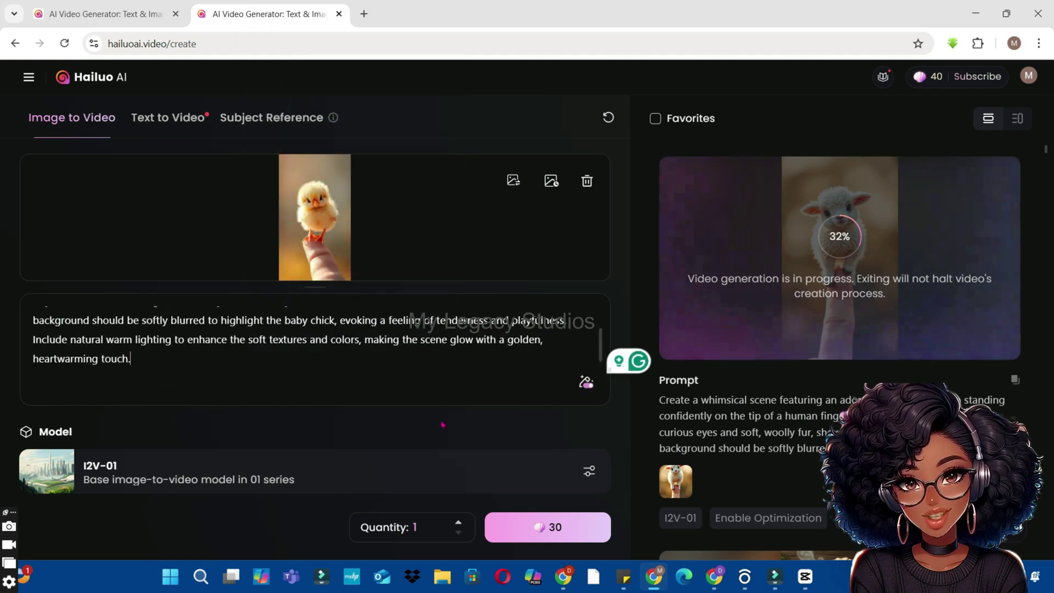
left_click(527, 538)
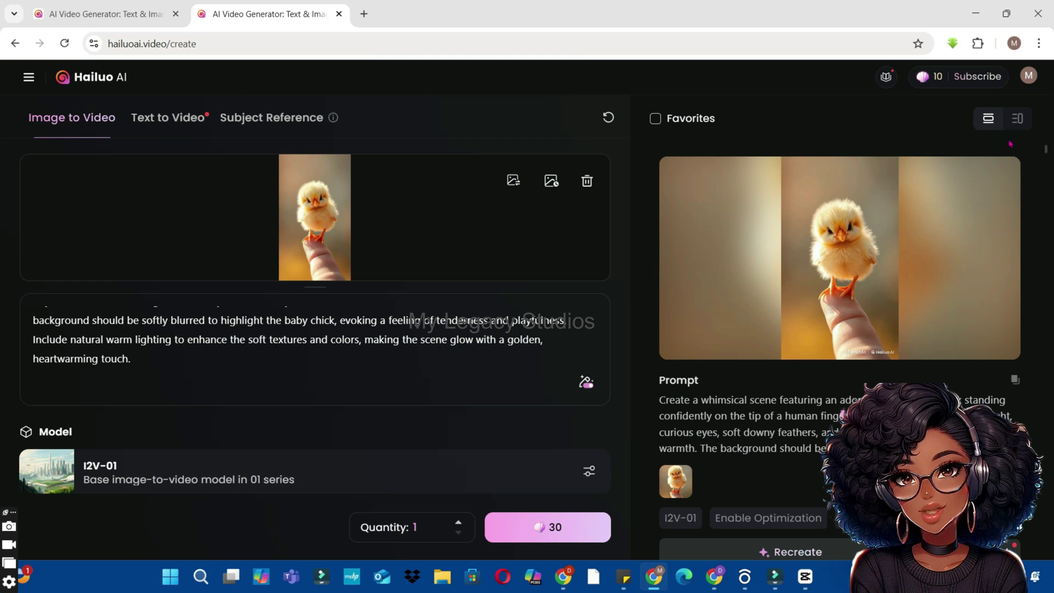
Open the generated chick video and download it.
left_click(896, 228)
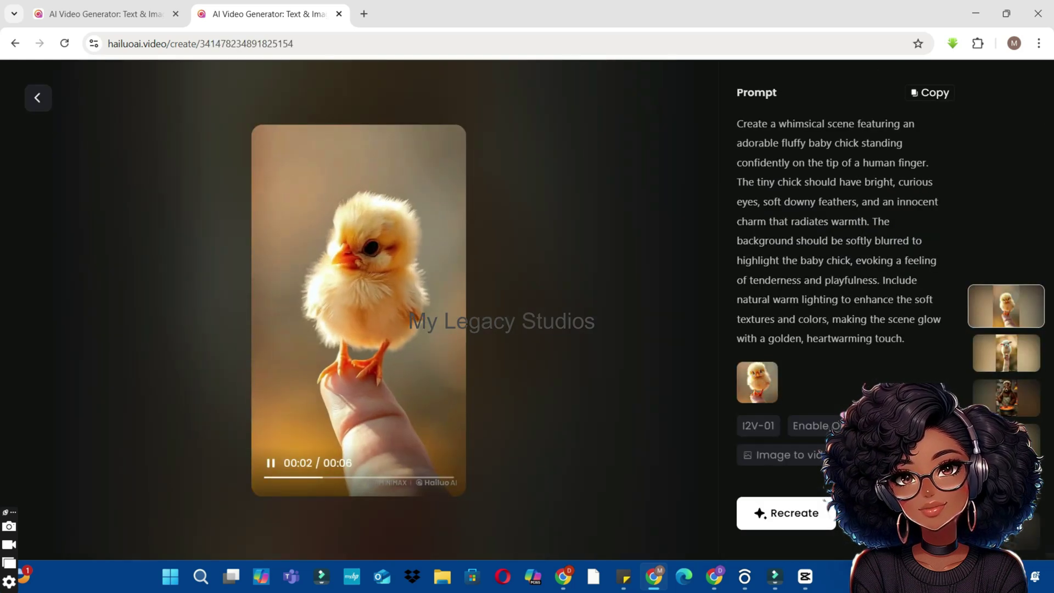
left_click(858, 513)
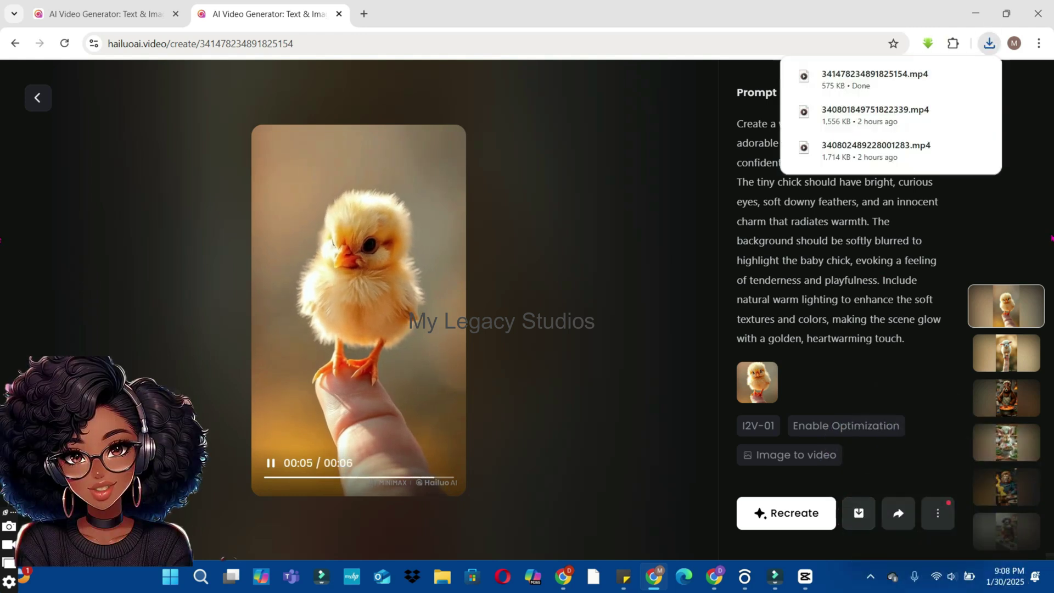
Return to the video list, open the generated lamb video and download it.
left_click(38, 98)
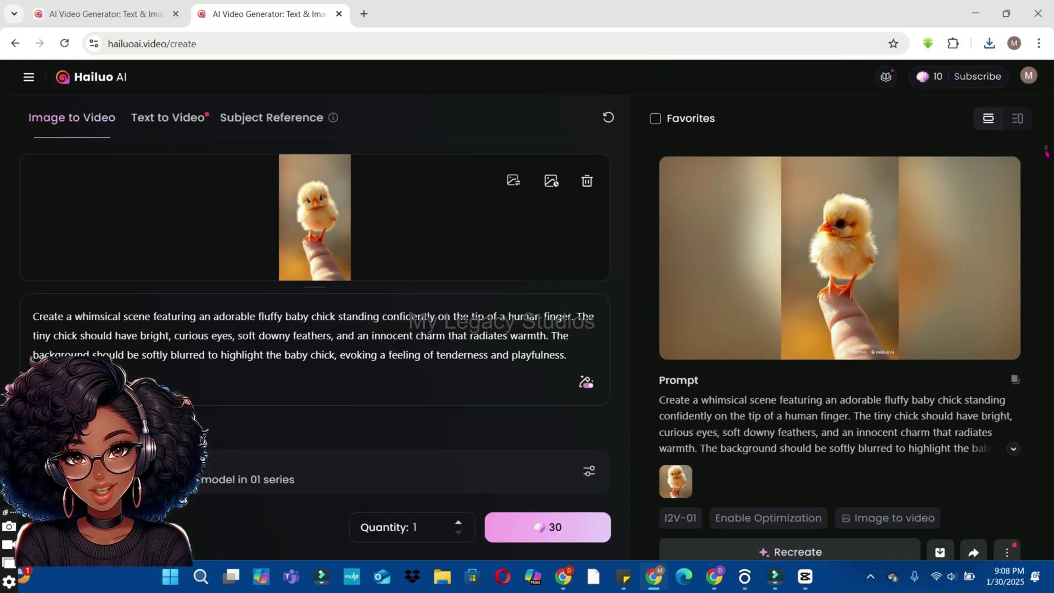
scroll(1046, 153, "down", 7)
left_click(839, 285)
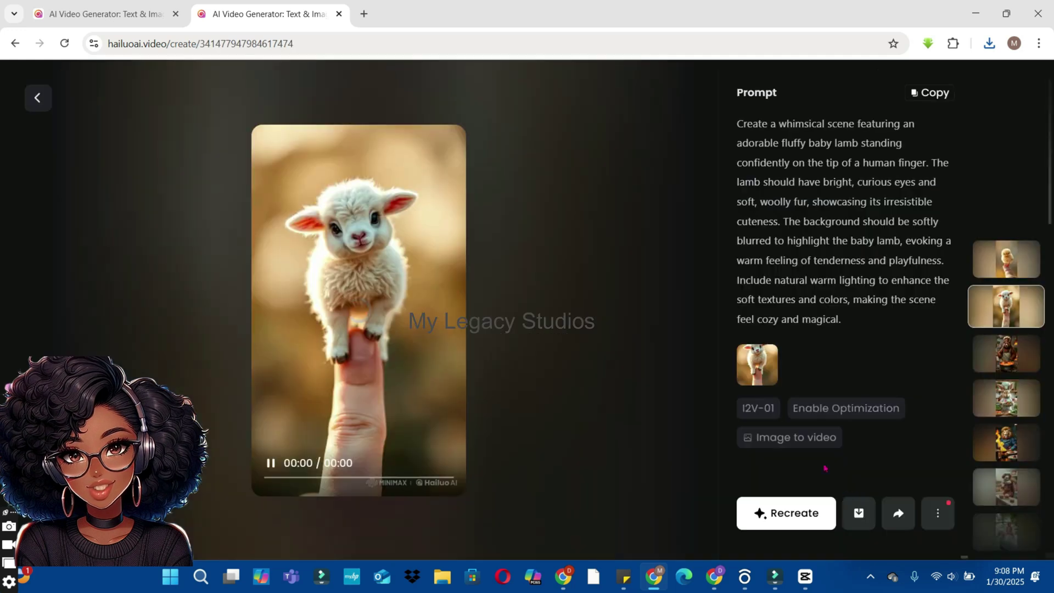
left_click(858, 512)
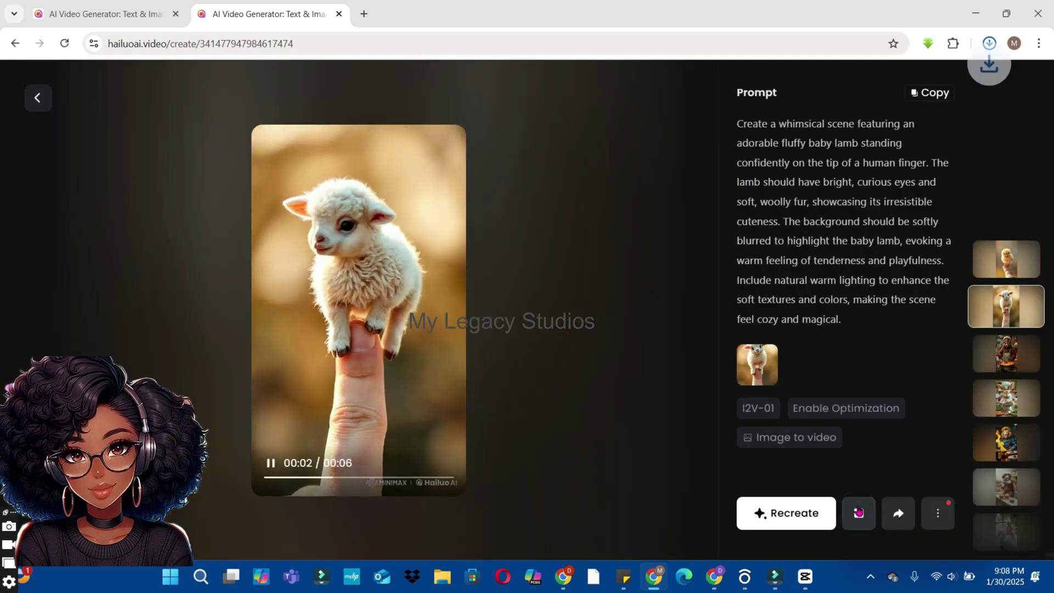
key("Escape")
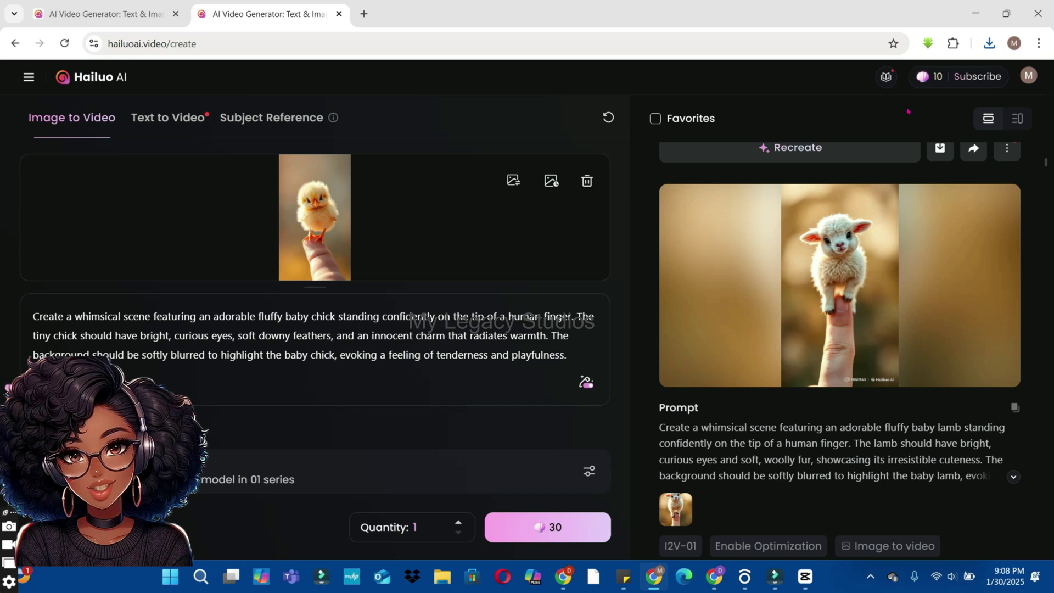
mouse_move(939, 87)
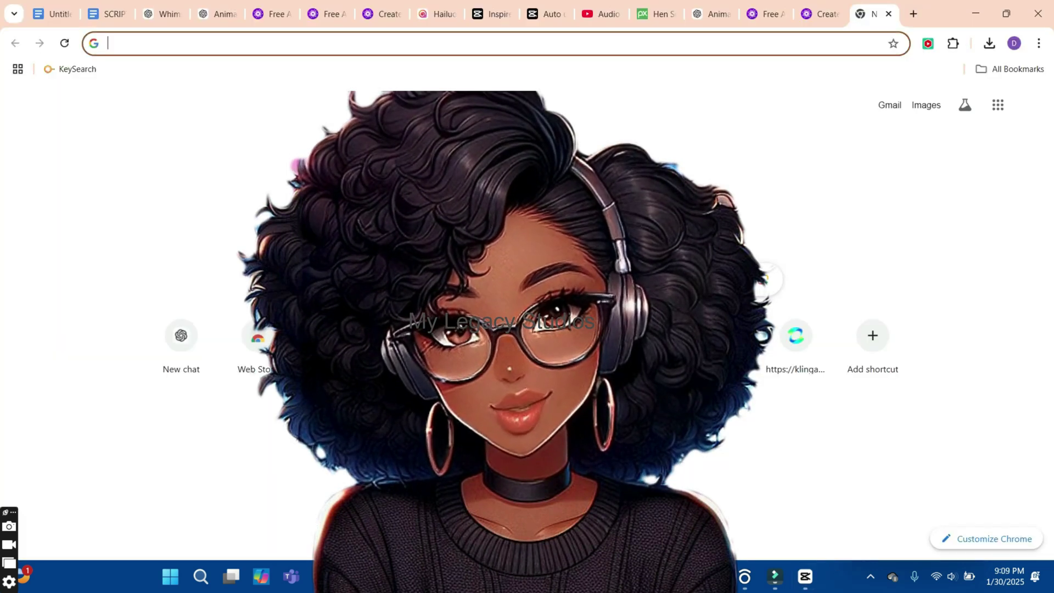
Search Google for capcut and open the CapCut website.
left_click(373, 279)
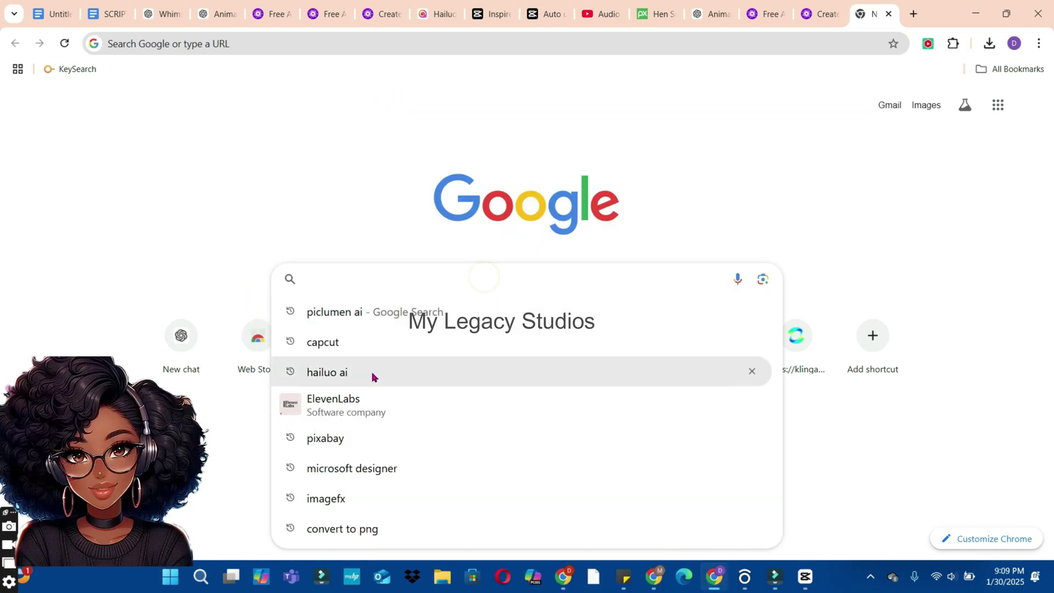
left_click(354, 355)
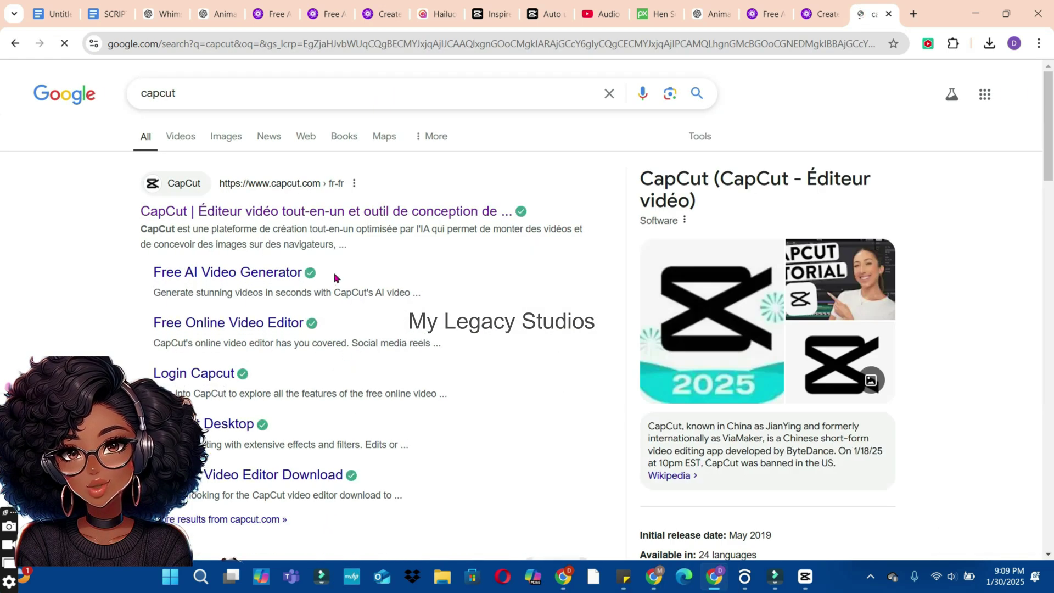
left_click(339, 212)
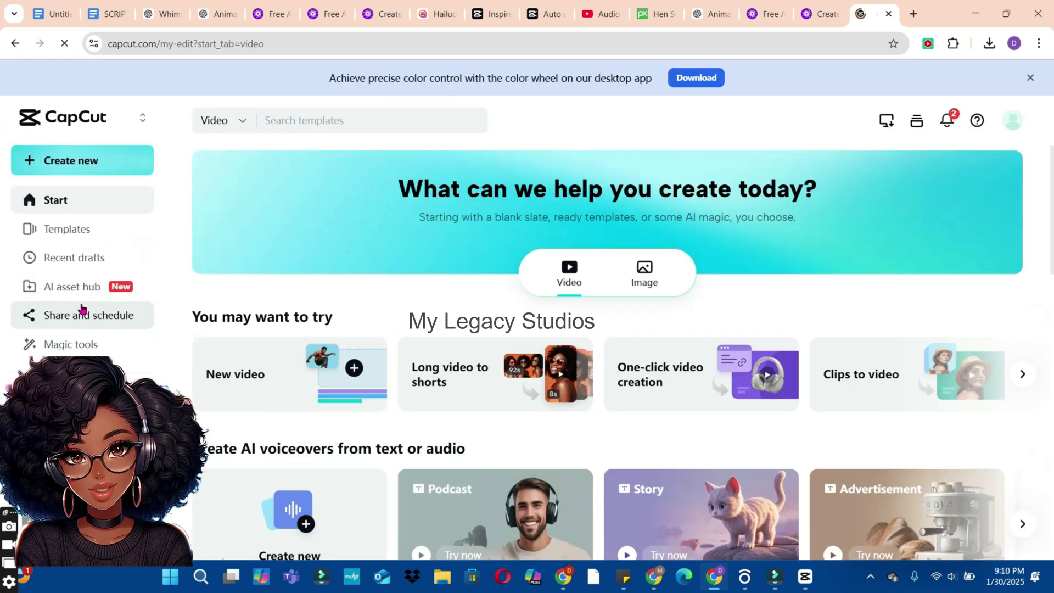
left_click(73, 343)
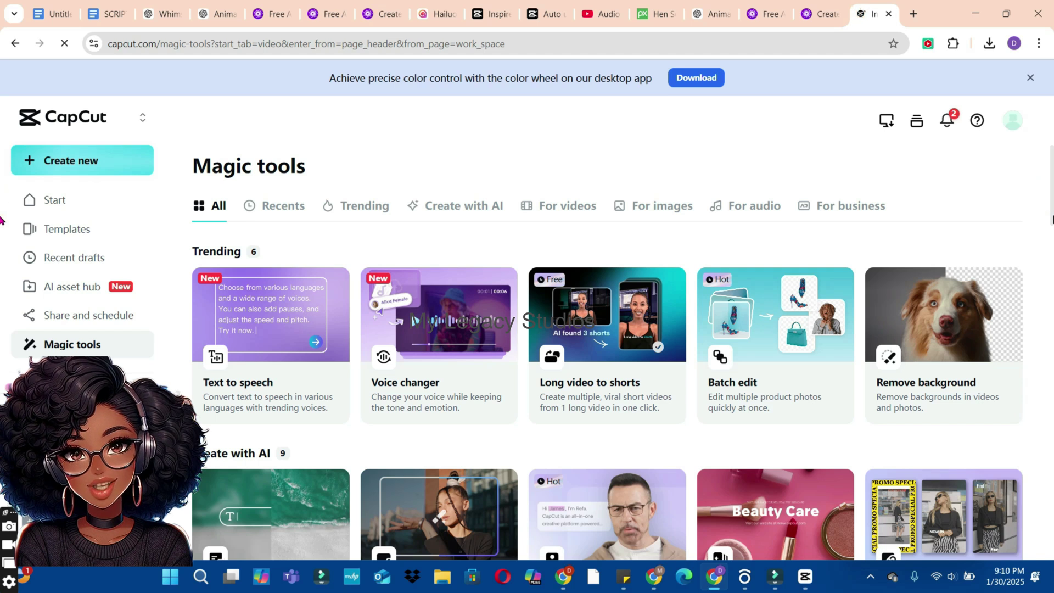
scroll(563, 418, "down", 9)
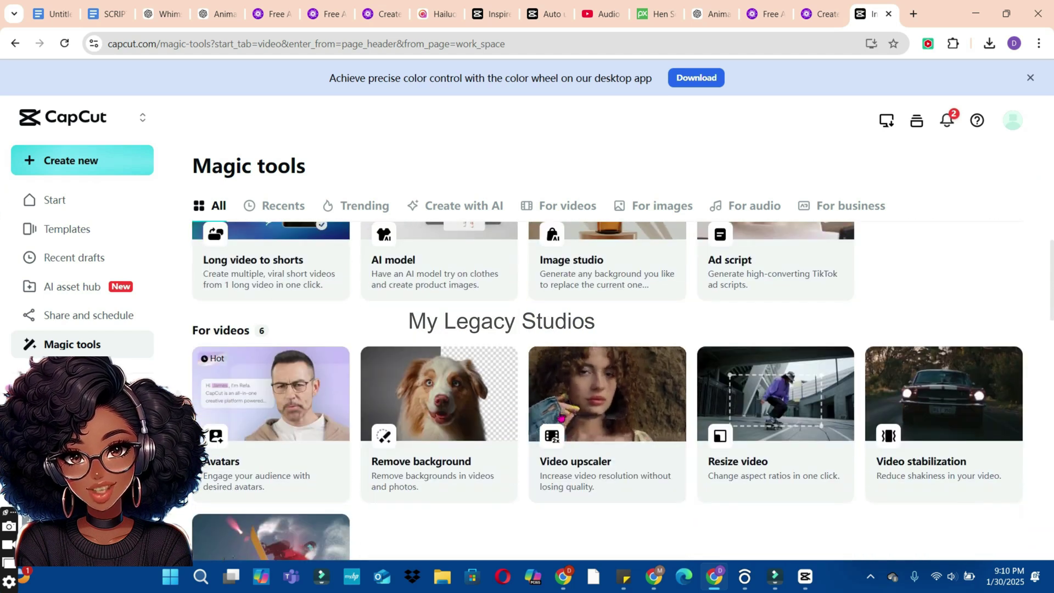
left_click(560, 415)
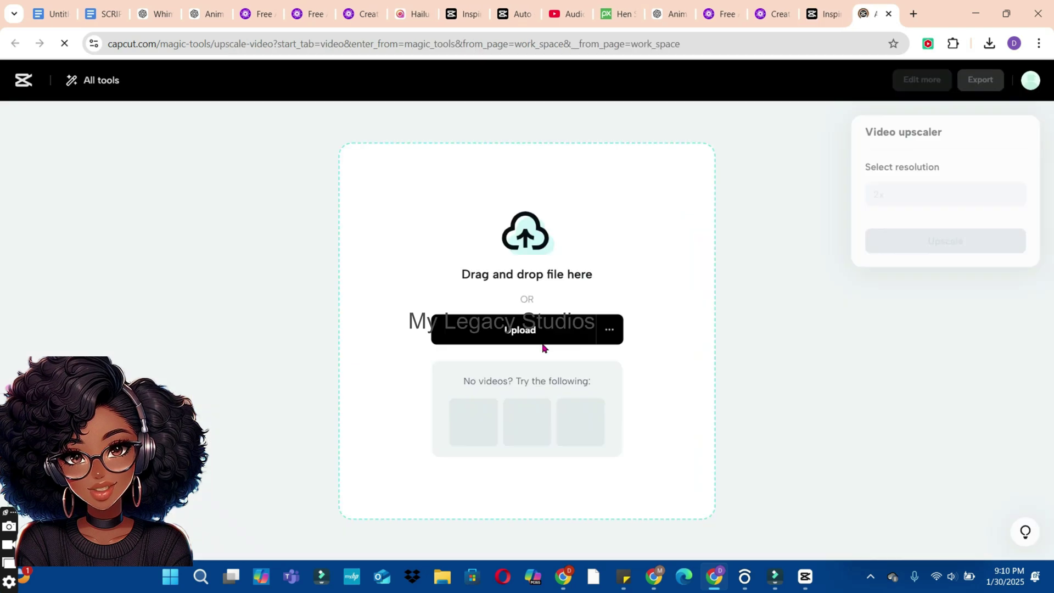
left_click(516, 332)
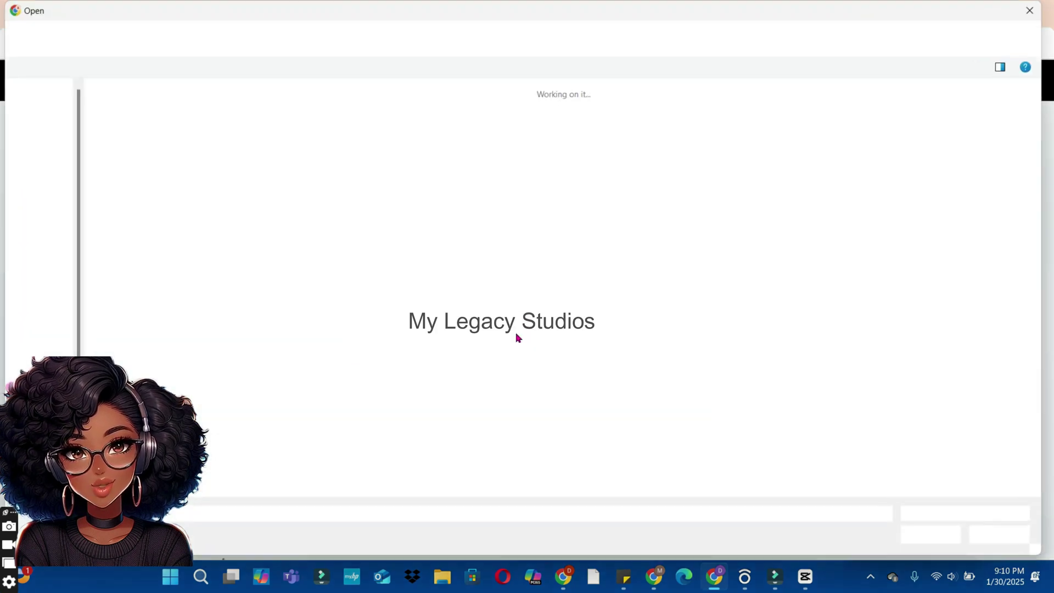
left_click(131, 146)
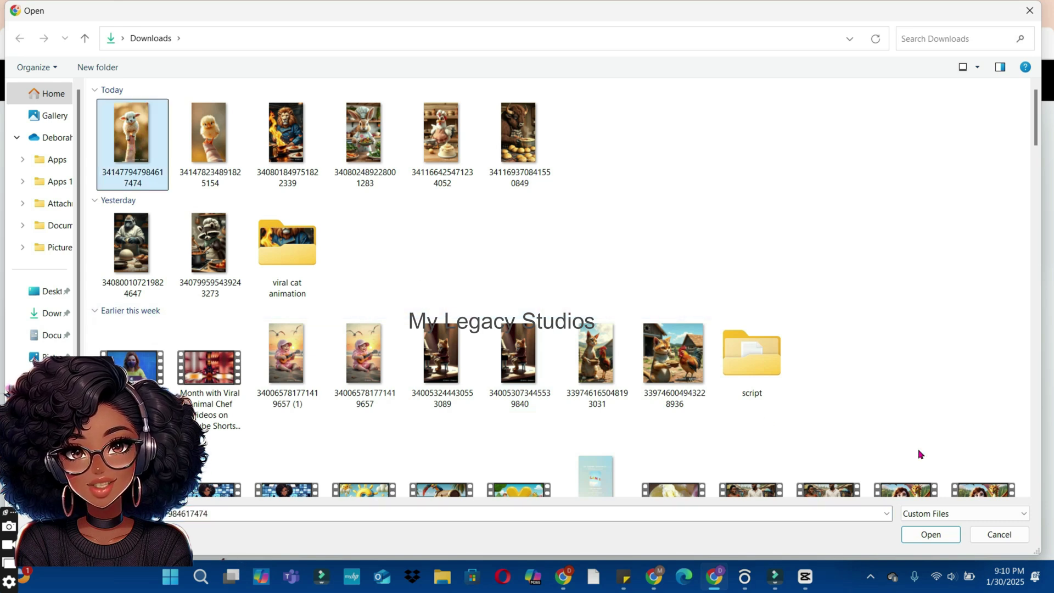
left_click(930, 535)
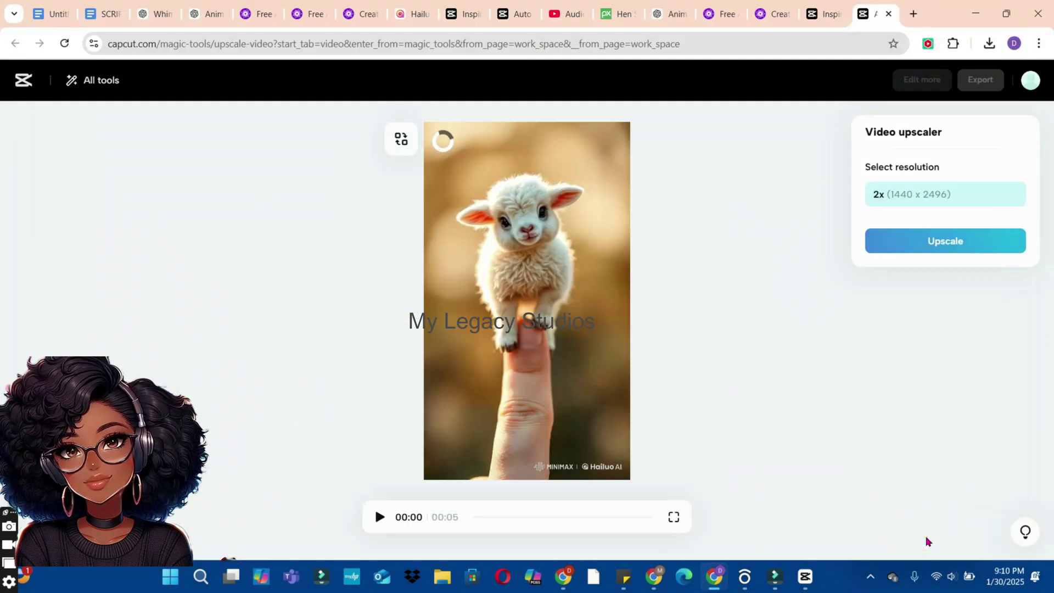
left_click(827, 24)
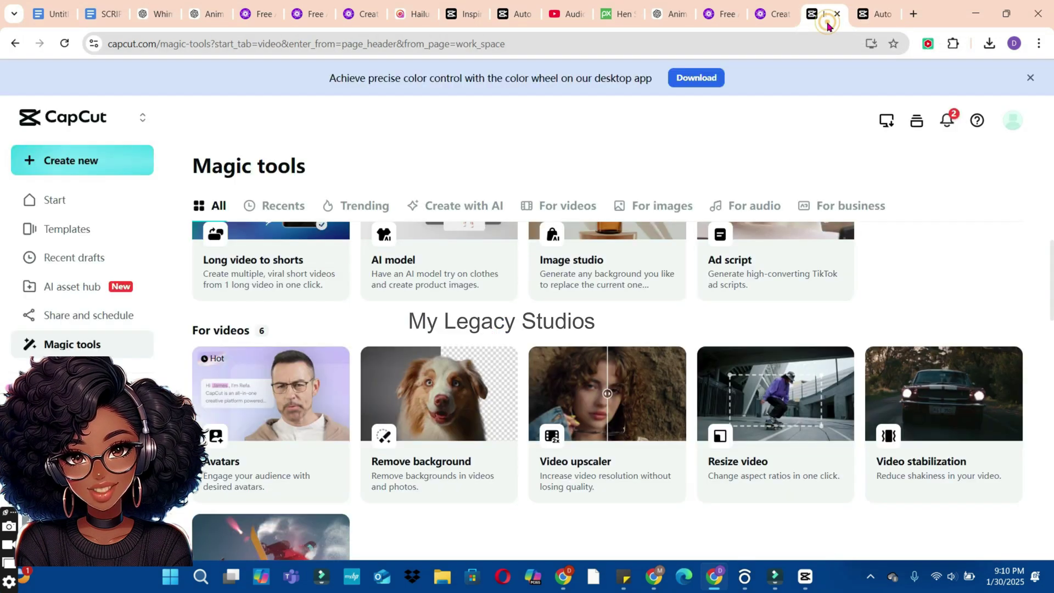
left_click(598, 380)
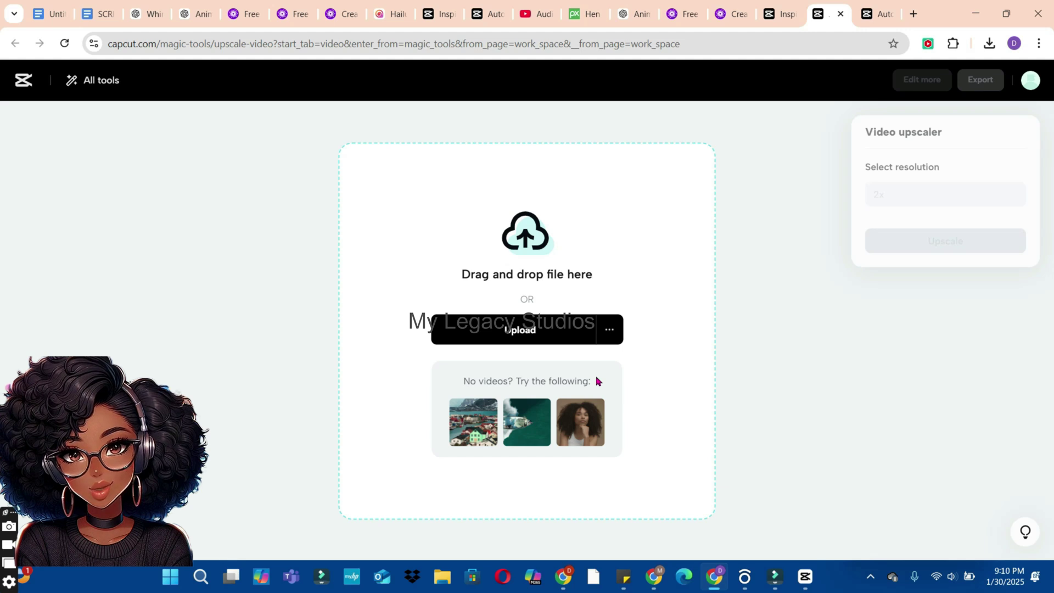
left_click(528, 329)
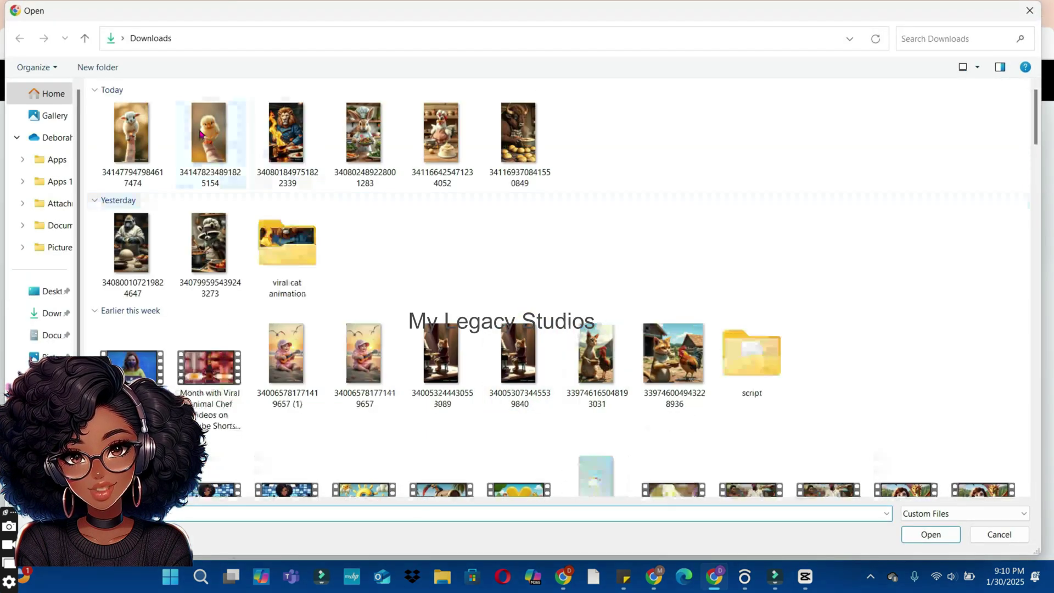
left_click(201, 134)
left_click(932, 535)
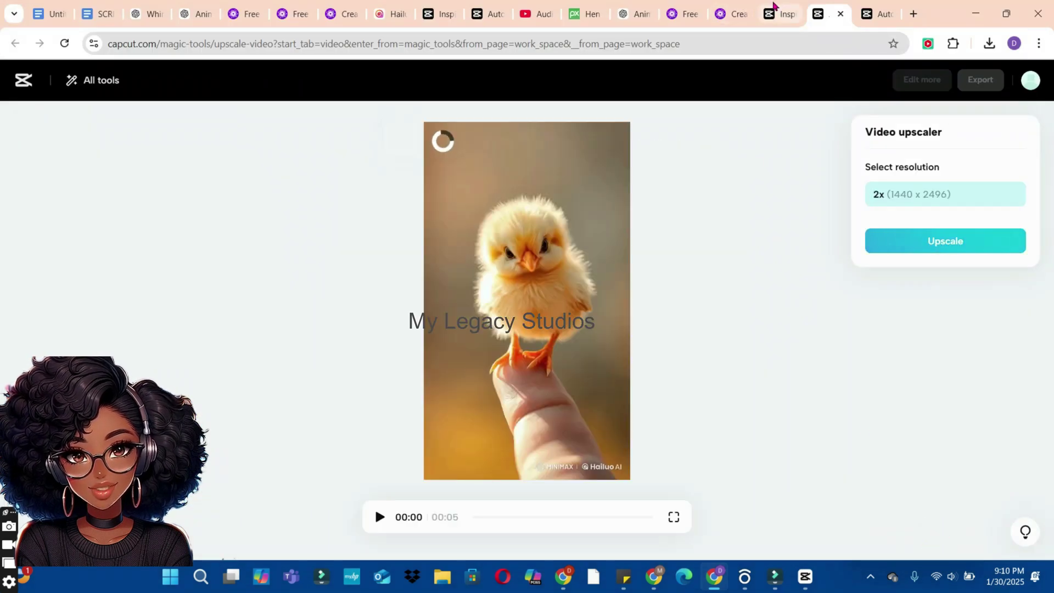
Upscale the lamb and chick videos at 2x (1440 x 2496) and export the upscaled chick video.
left_click(773, 6)
left_click(877, 14)
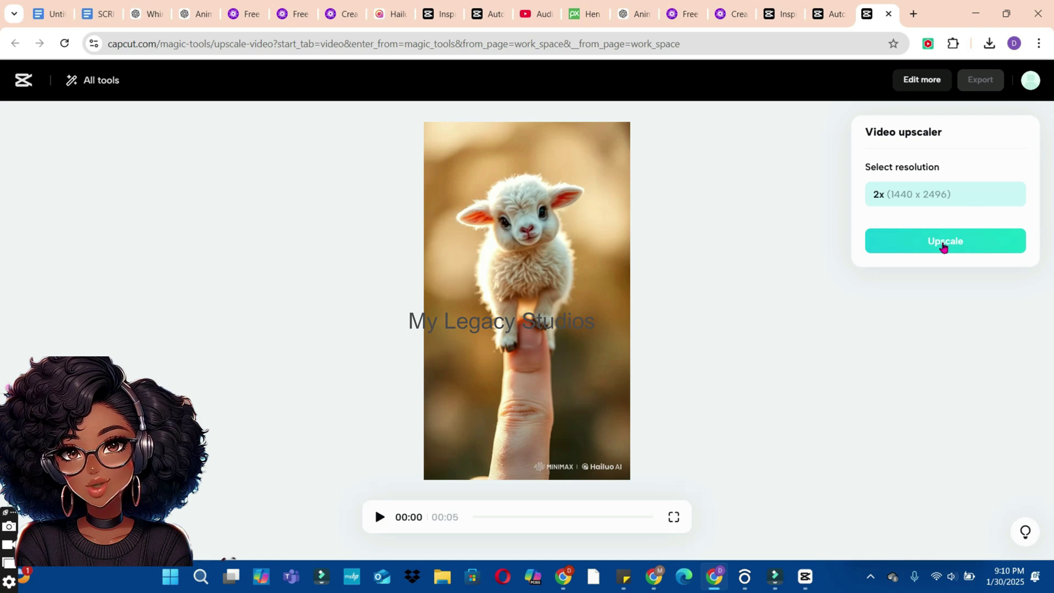
left_click(942, 246)
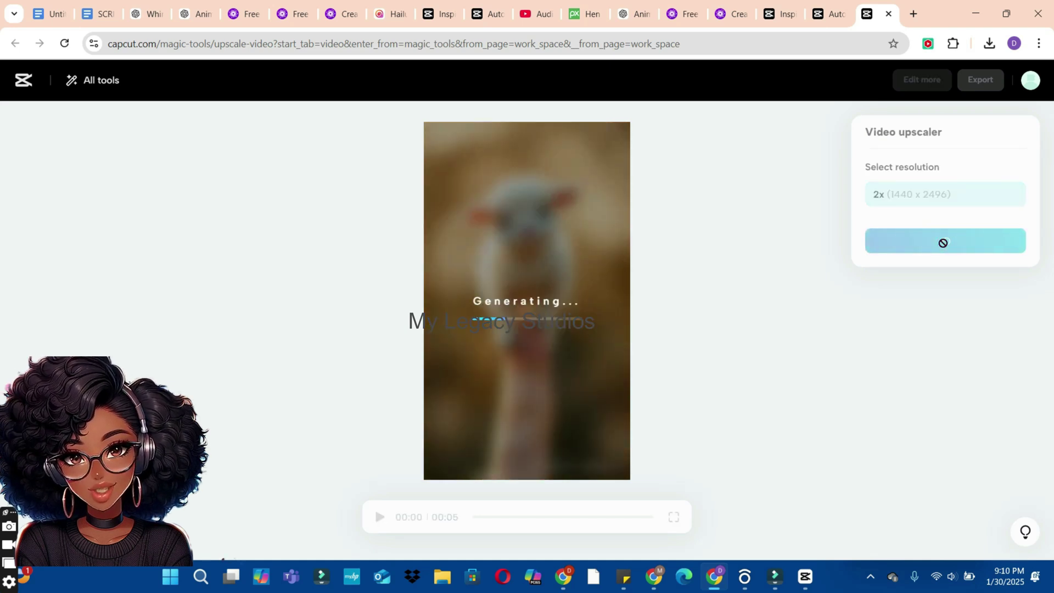
left_click(849, 7)
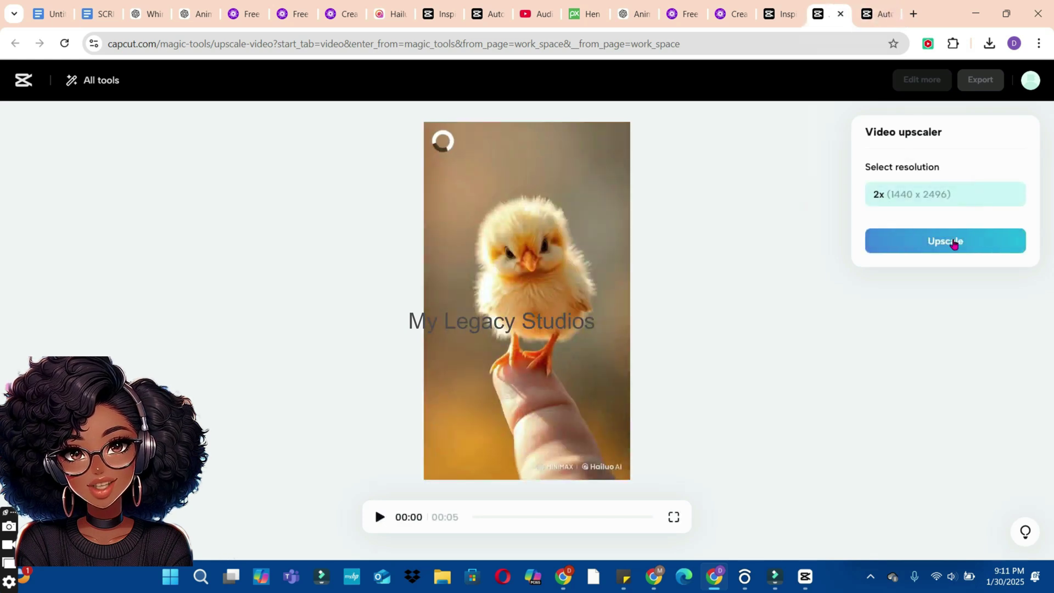
left_click(954, 243)
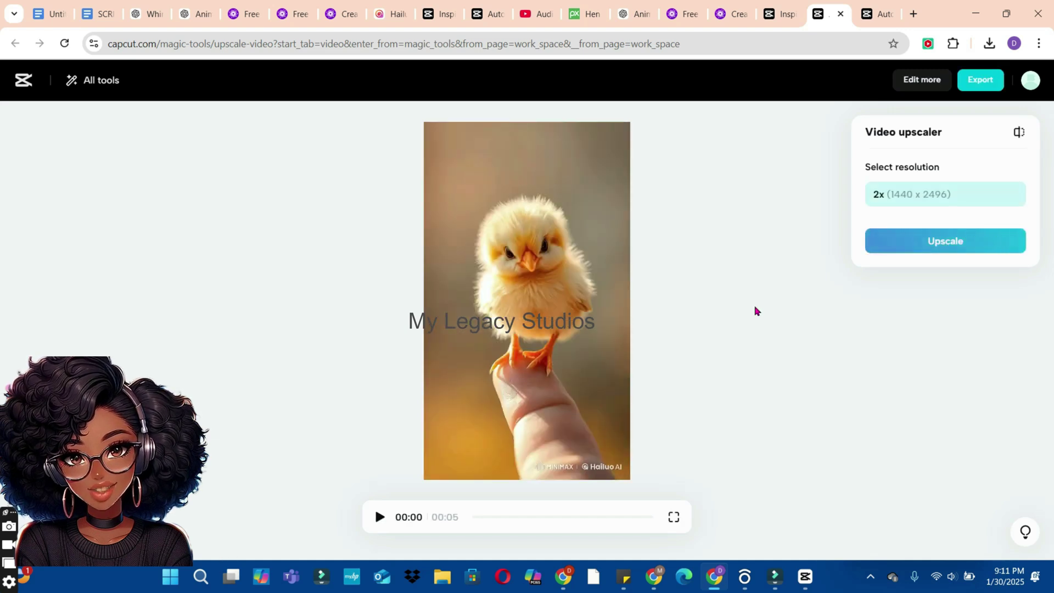
left_click(979, 81)
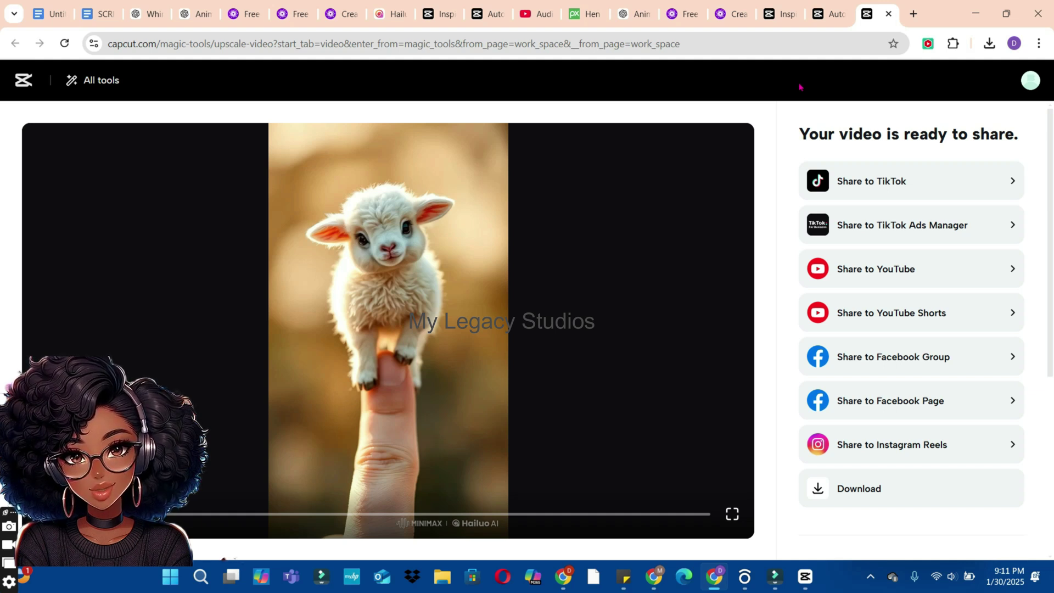
Switch to the CapCut desktop app and create a new project.
left_click(804, 577)
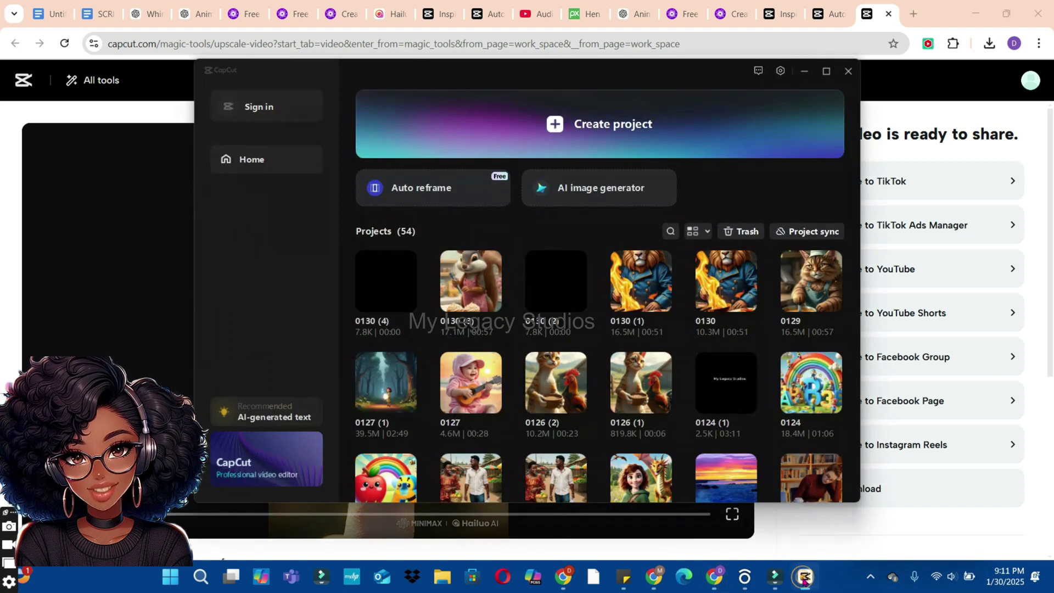
left_click(580, 121)
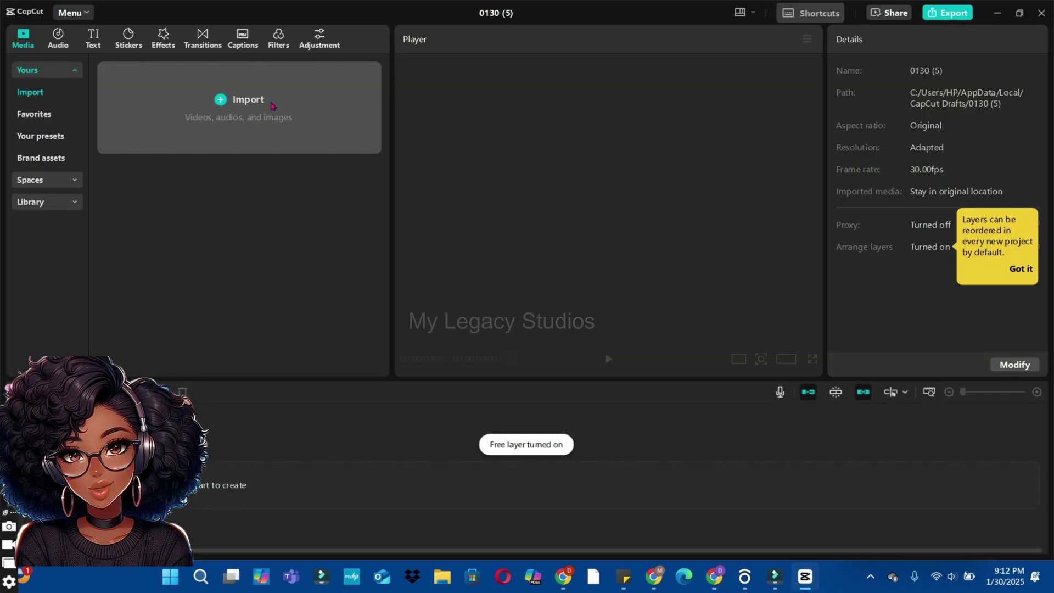
Import the lamb and chick videos from Downloads and place the lamb, chick and kitten media in that order on the timeline.
left_click(258, 103)
left_click(140, 140)
left_click(182, 106)
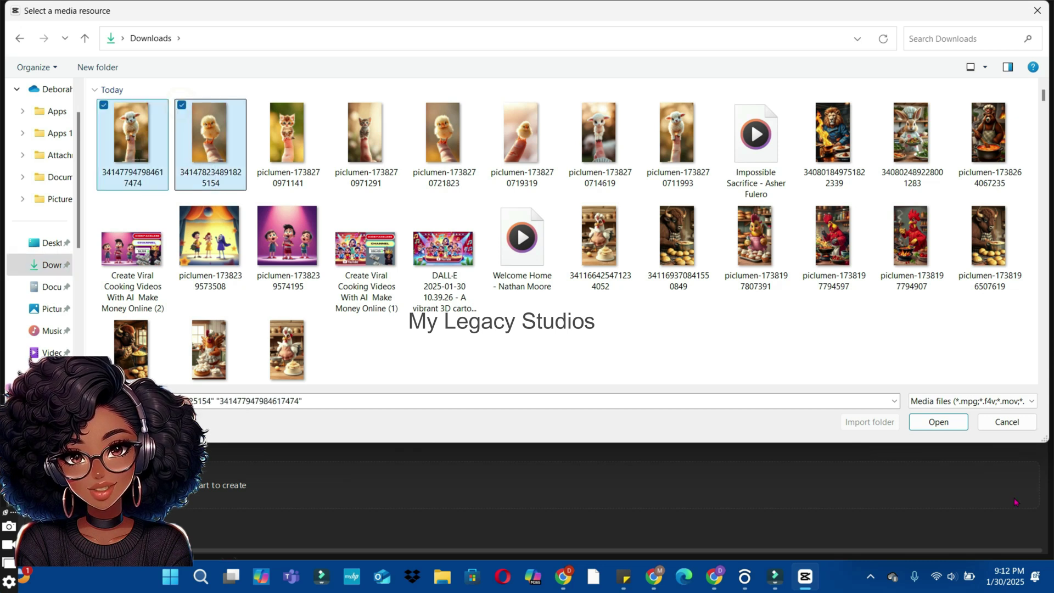
left_click(938, 422)
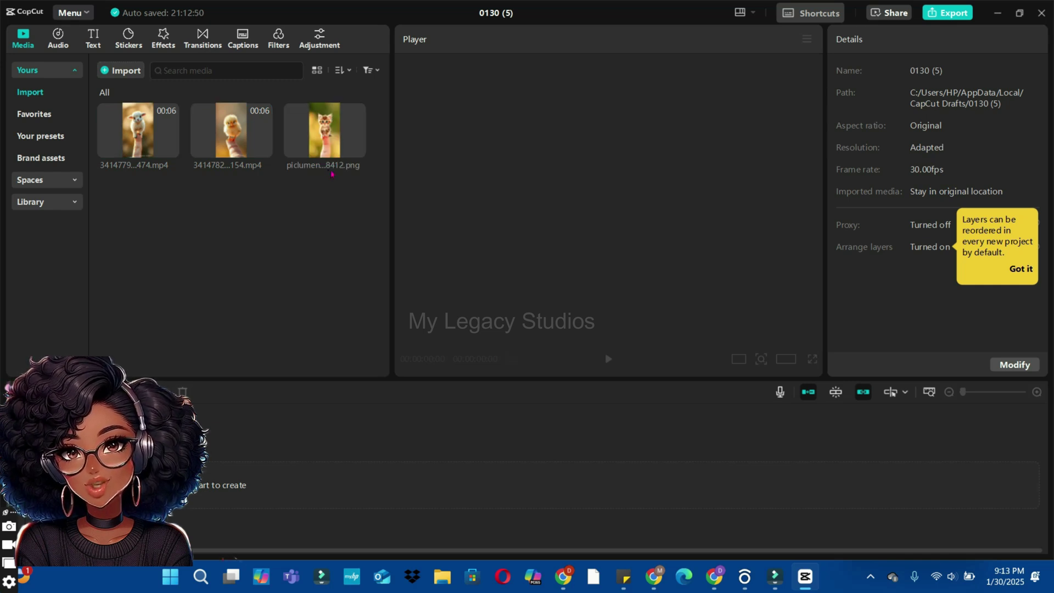
left_click_drag(332, 172, 133, 485)
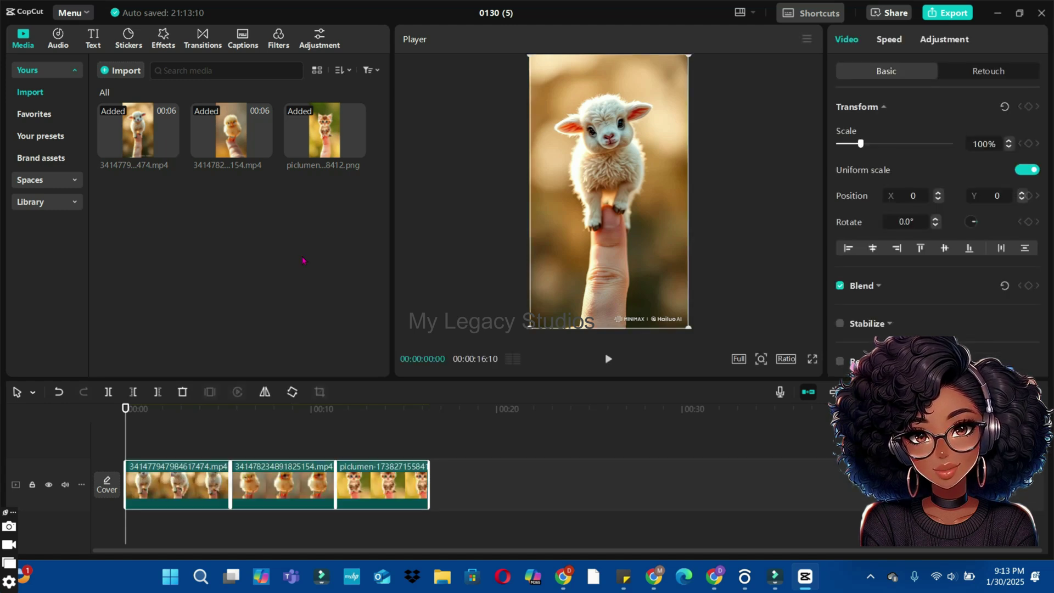
Add the Mix overlay transition between the lamb and chick clips and between the chick and kitten clips.
left_click(201, 43)
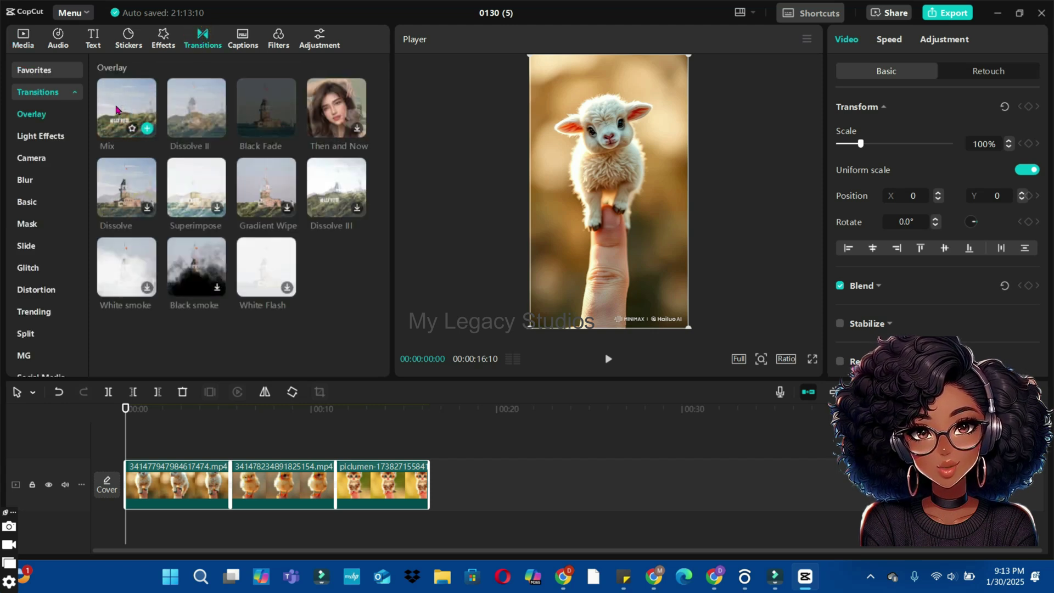
left_click(116, 109)
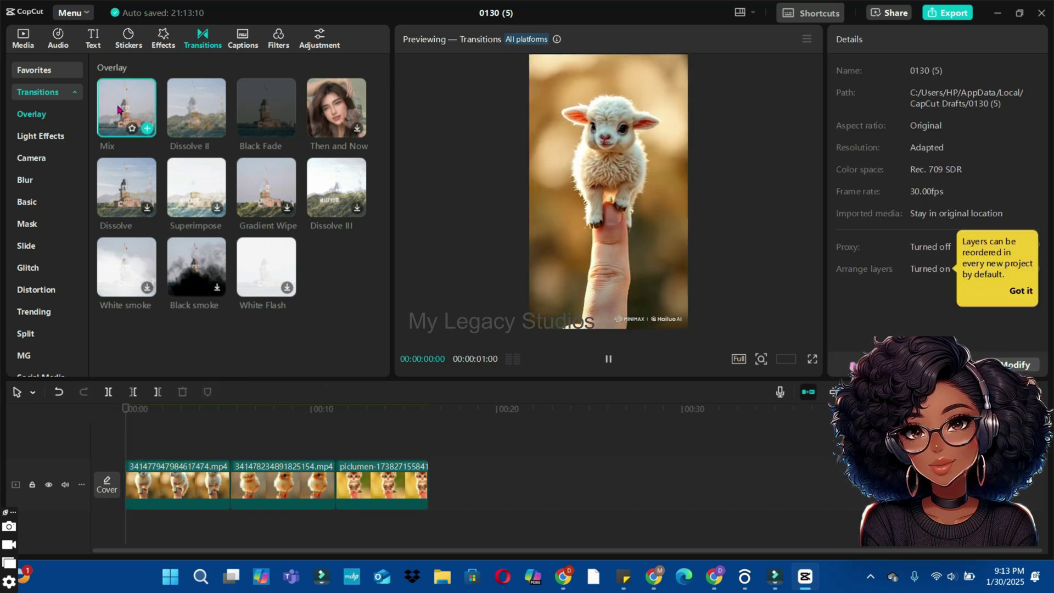
mouse_move(116, 110)
left_mouse_down()
mouse_move(158, 137)
mouse_move(261, 364)
mouse_move(240, 432)
left_mouse_up()
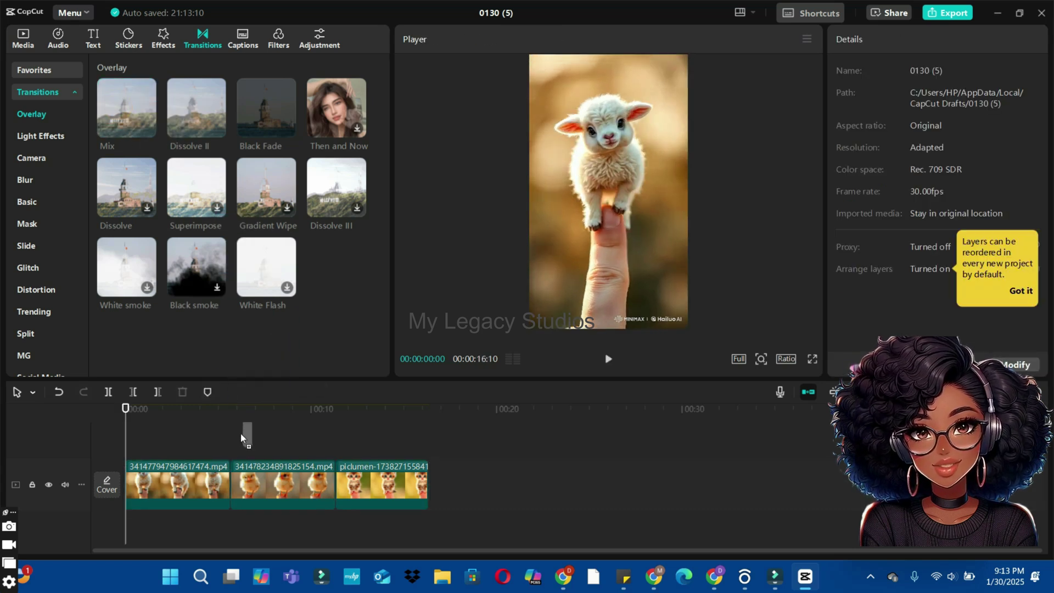
left_click_drag(226, 490, 229, 488)
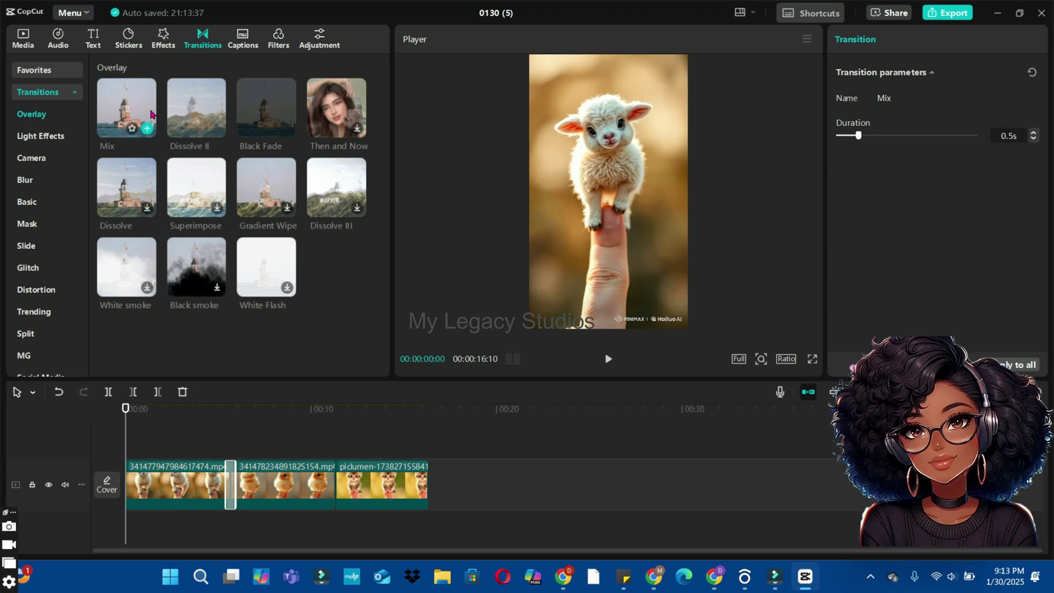
left_click_drag(336, 186, 331, 487)
Select all the clips on the timeline and combine them into a compound clip.
left_click(513, 489)
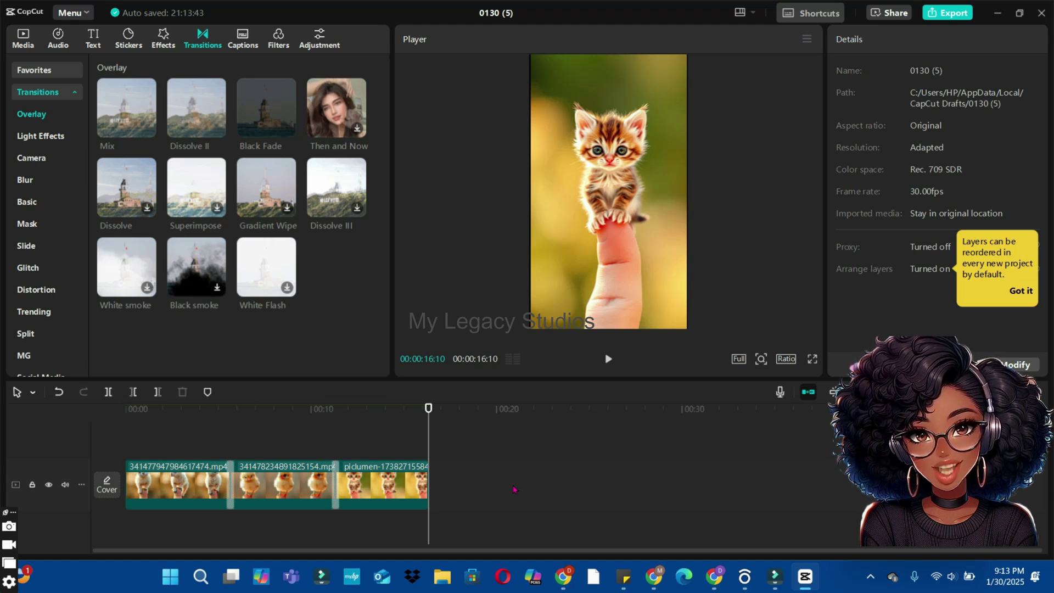
key("ctrl+a")
left_click(176, 467)
right_click(176, 467)
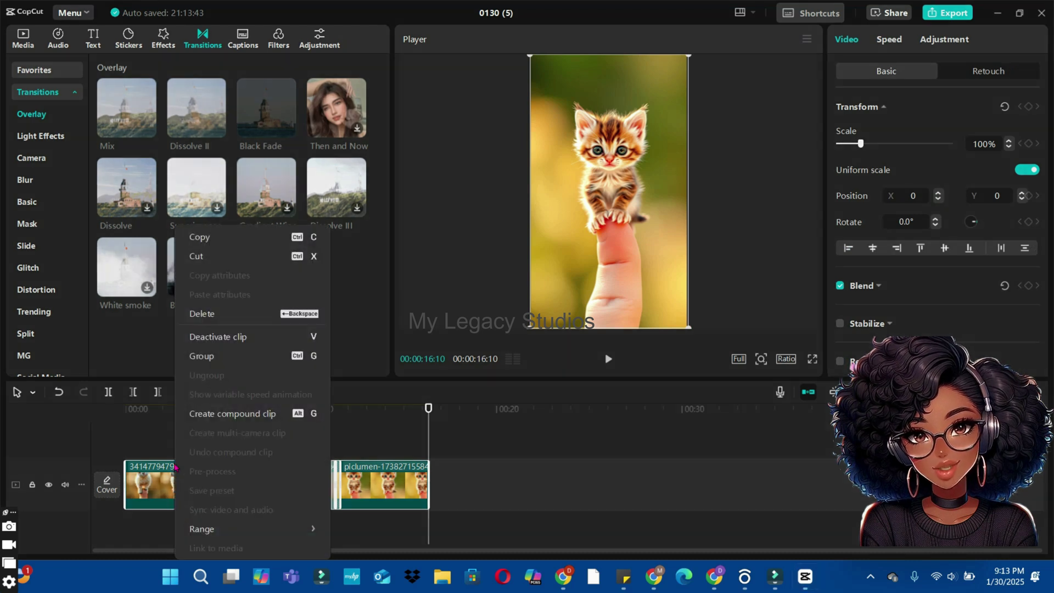
left_click(258, 414)
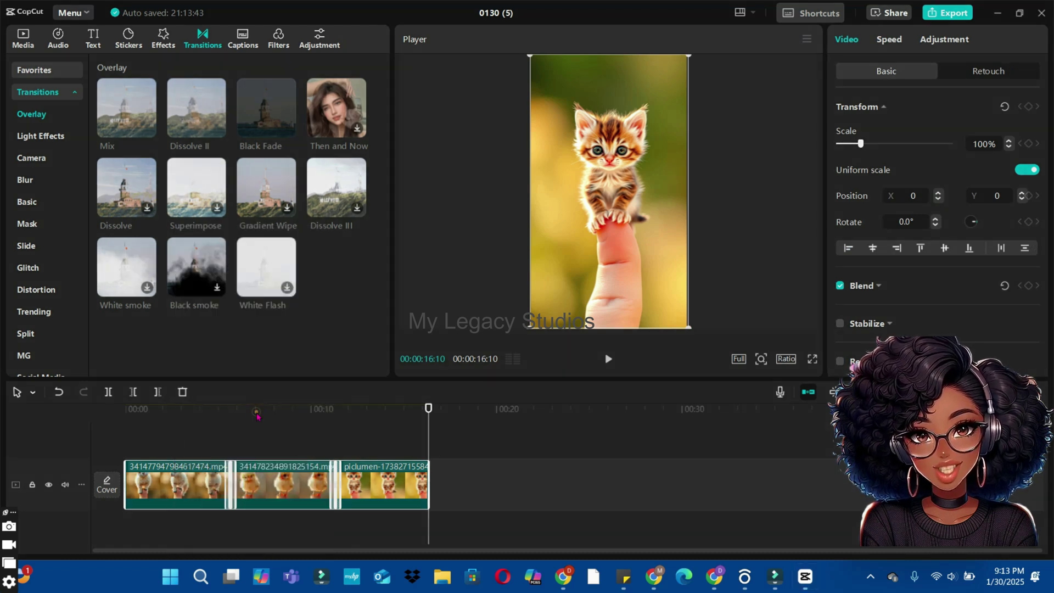
Enlarge the compound clip to 112% scale to push the Hailuo AI watermark out of the frame.
left_click(159, 409)
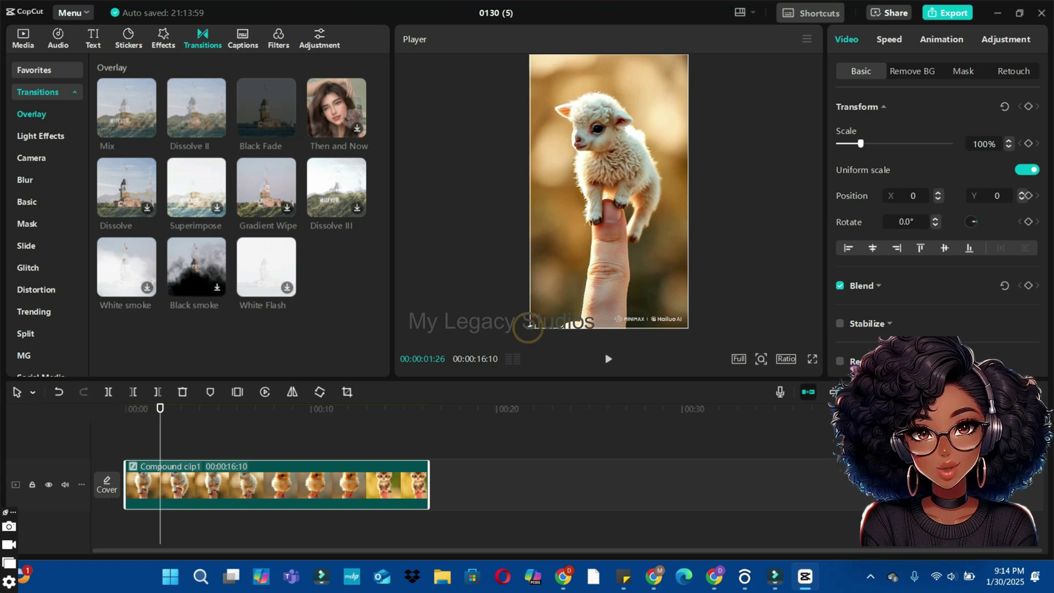
left_click_drag(529, 327, 520, 330)
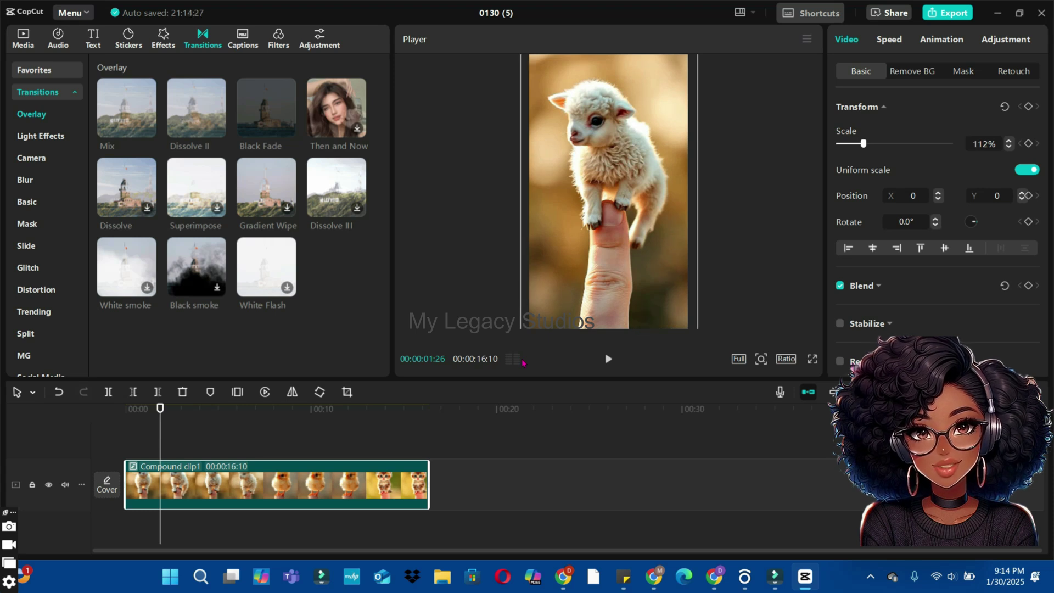
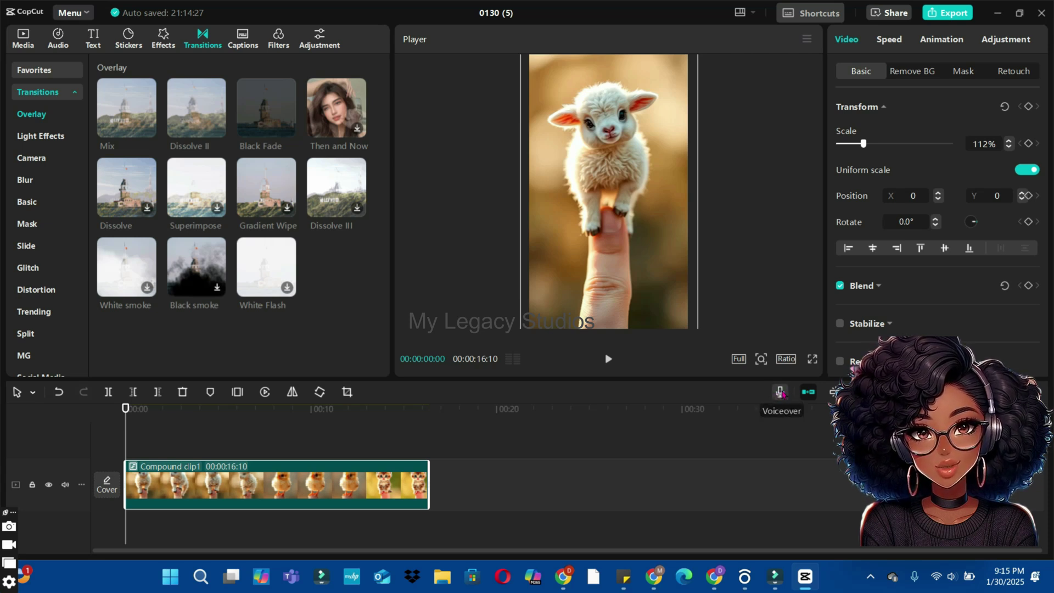
left_click(781, 392)
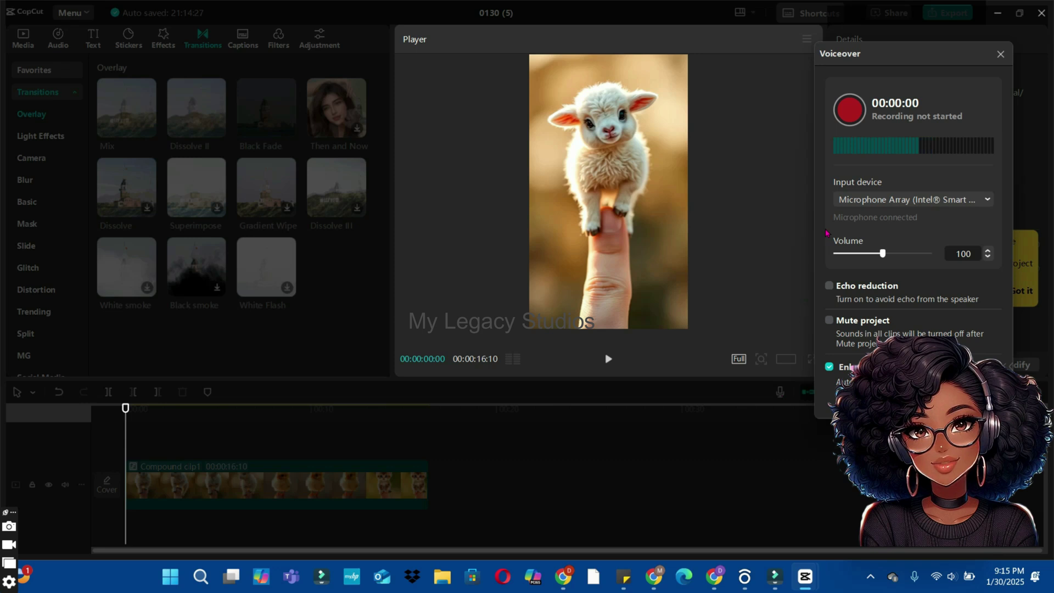
left_click(848, 108)
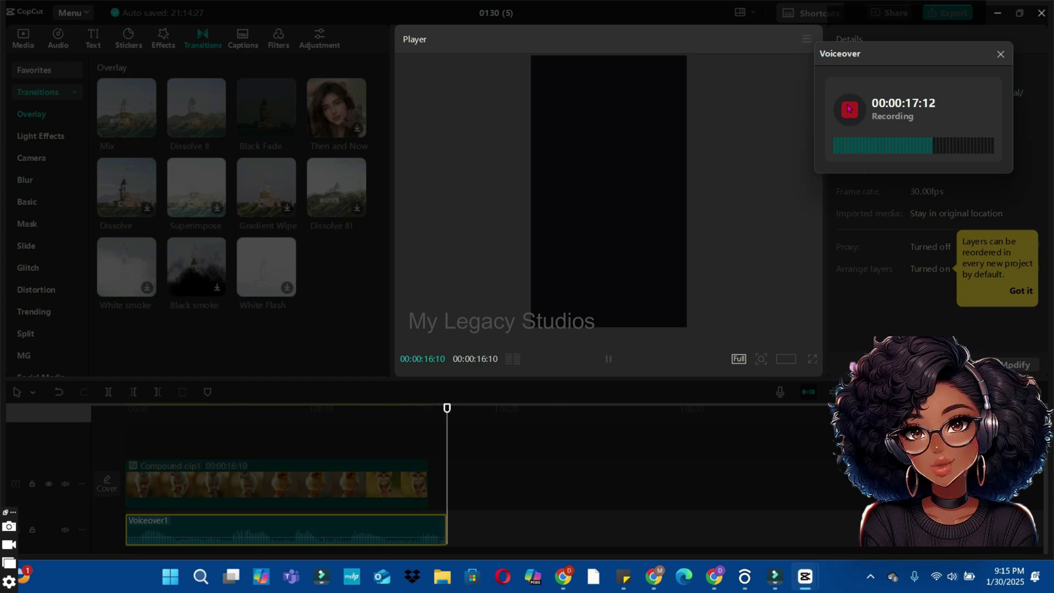
left_click(849, 108)
left_click(393, 531)
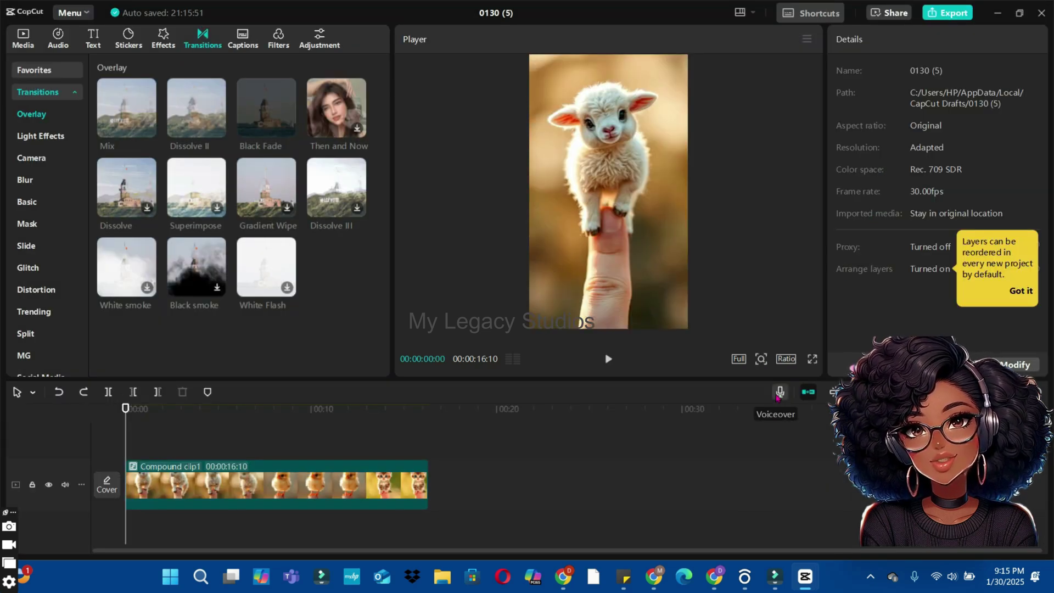
Record a microphone voiceover from the start to the end of the compound clip and close the recorder.
left_click(779, 392)
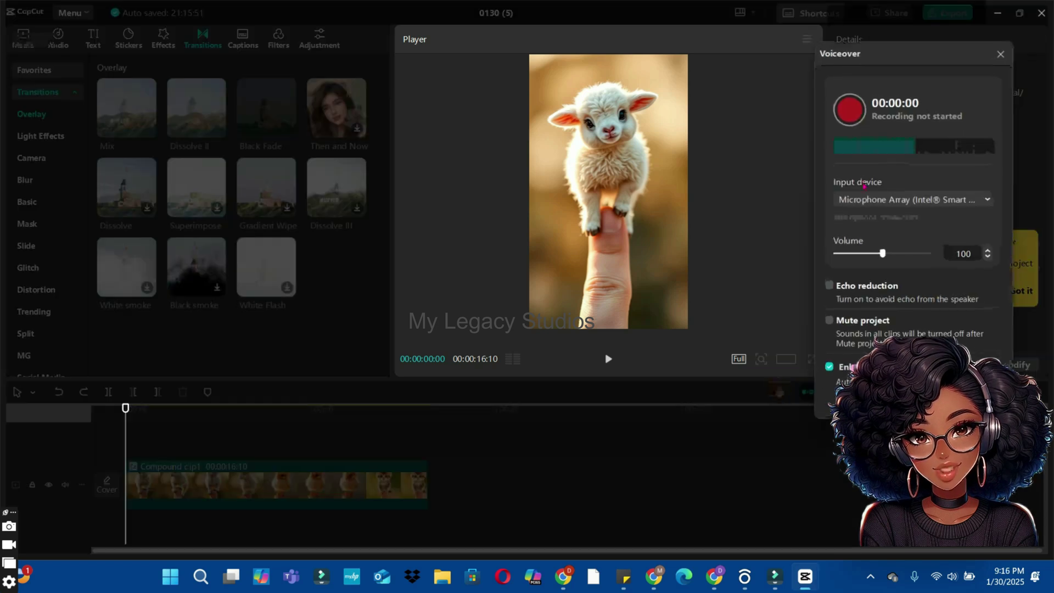
left_click(850, 116)
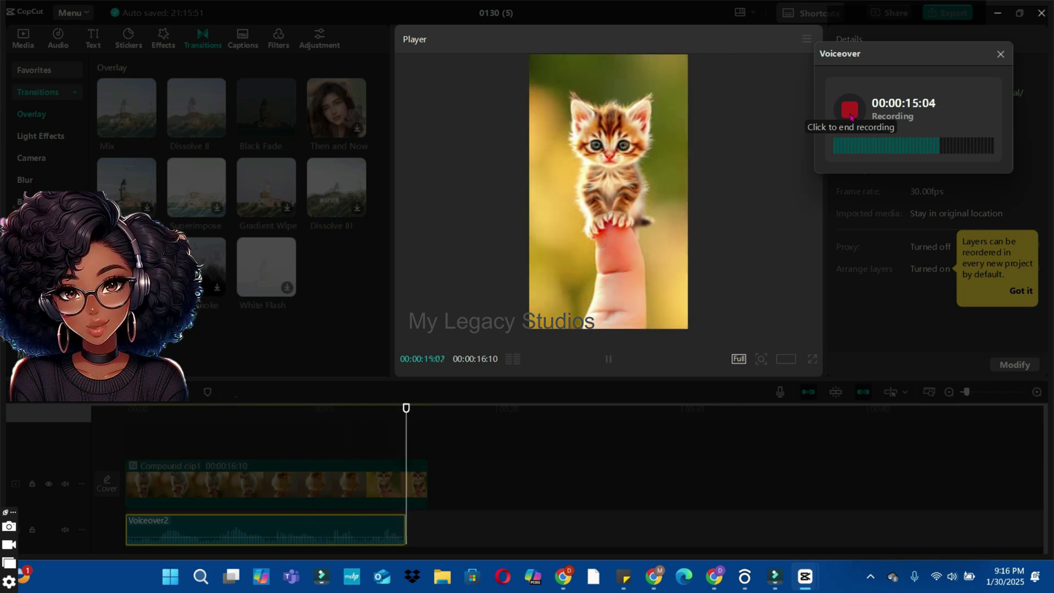
left_click(849, 110)
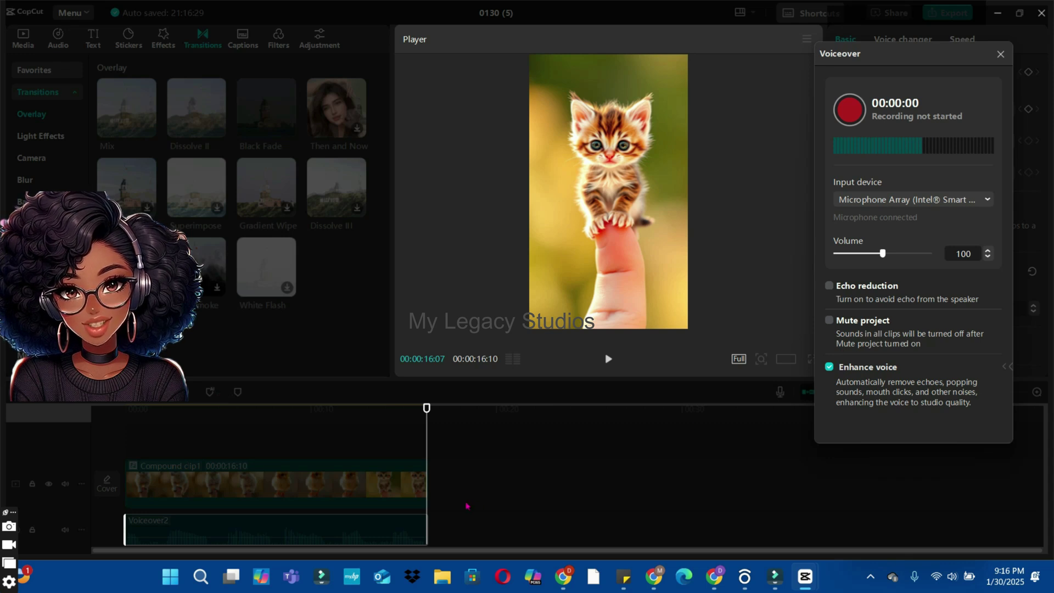
left_click(1000, 52)
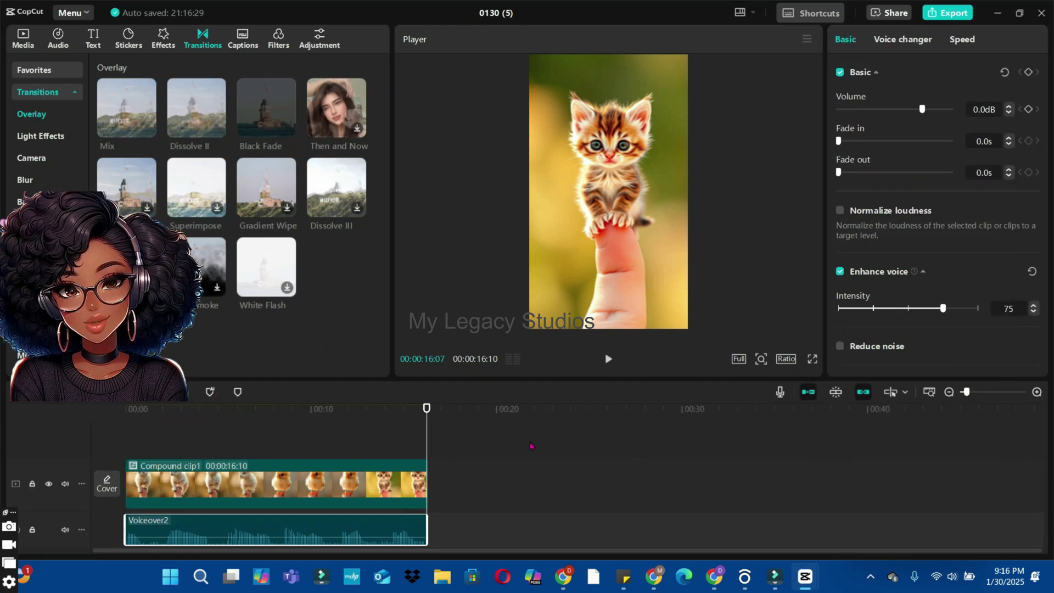
Play back the opening seconds of the video to check the recorded voiceover.
left_click(125, 411)
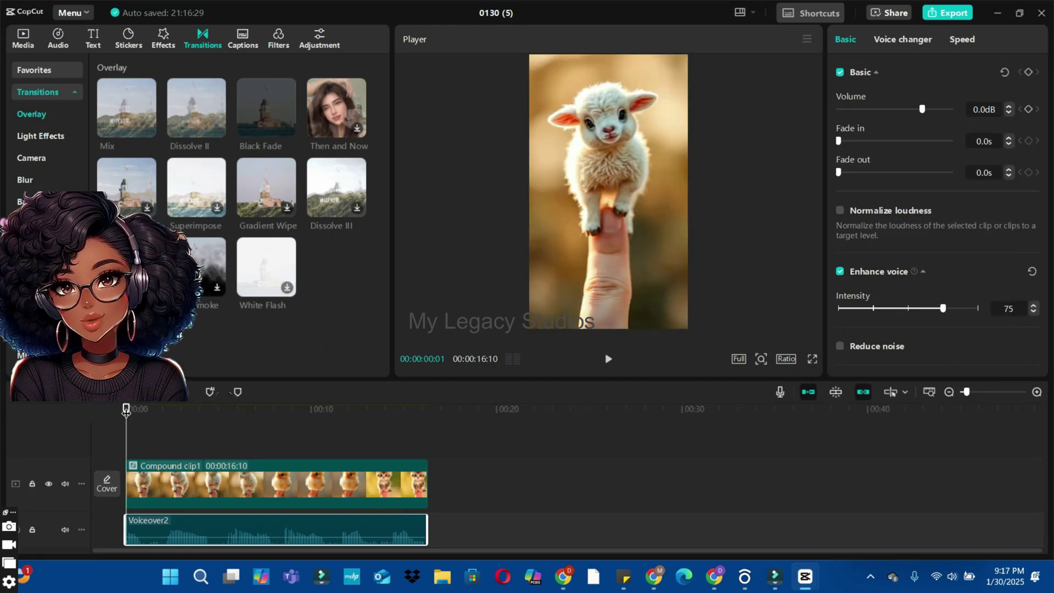
key("space")
key("space")
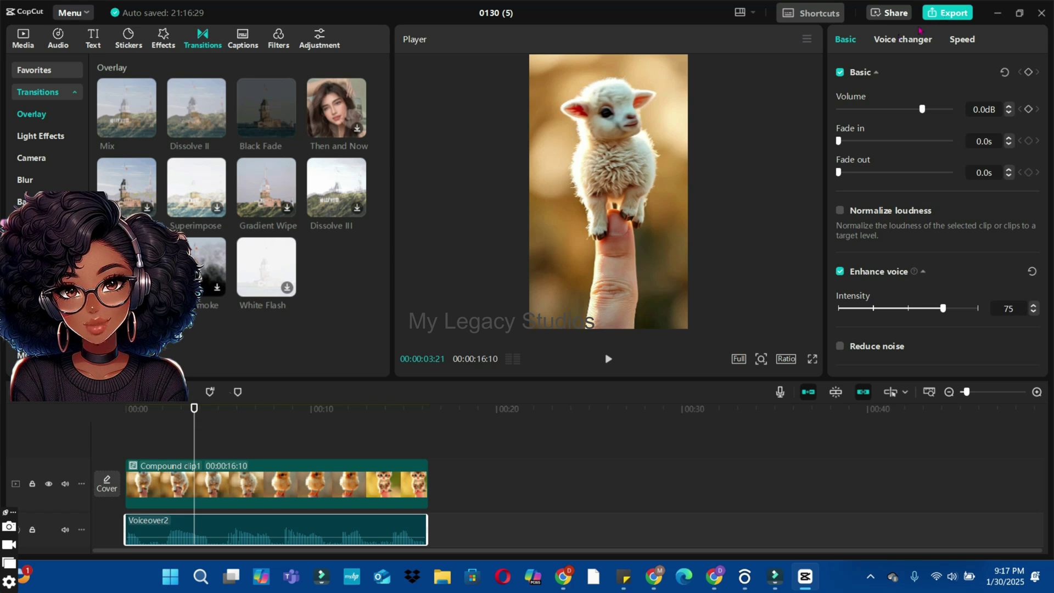
Apply the Chipmunk voice character to the recorded voiceover.
left_click(886, 41)
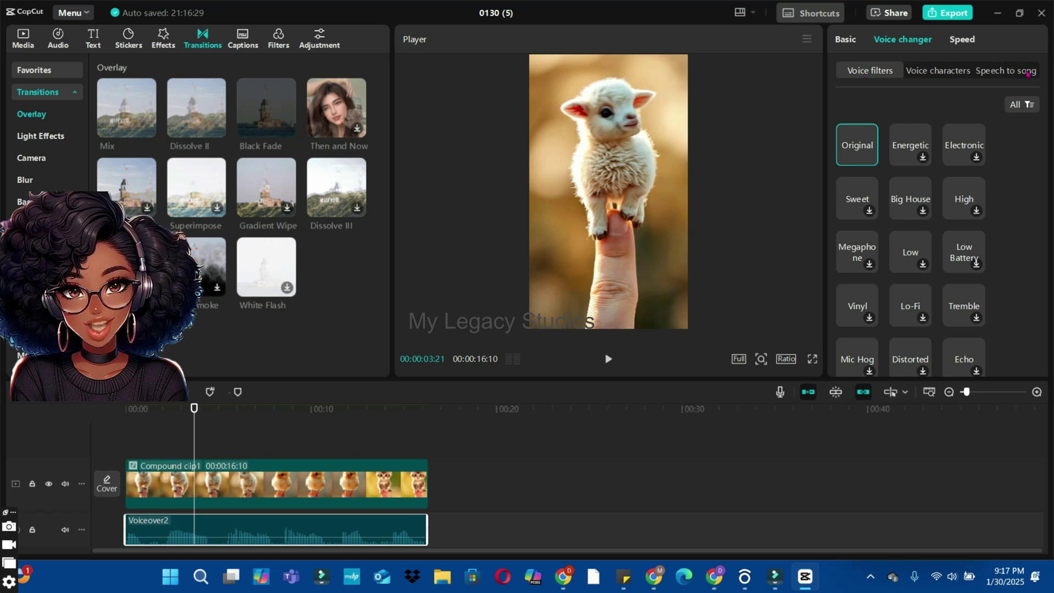
left_click(941, 71)
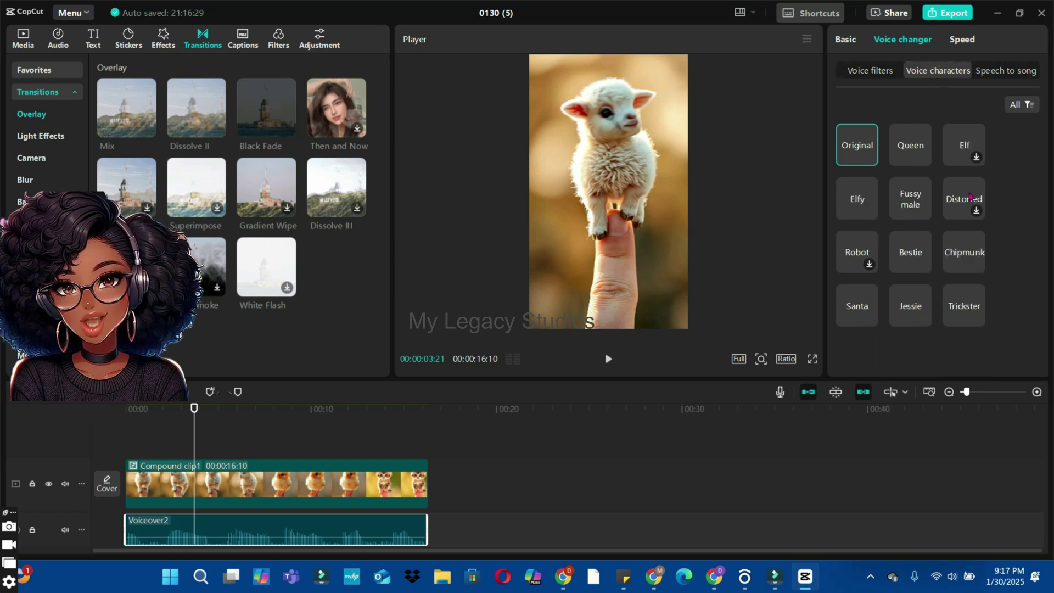
left_click(961, 256)
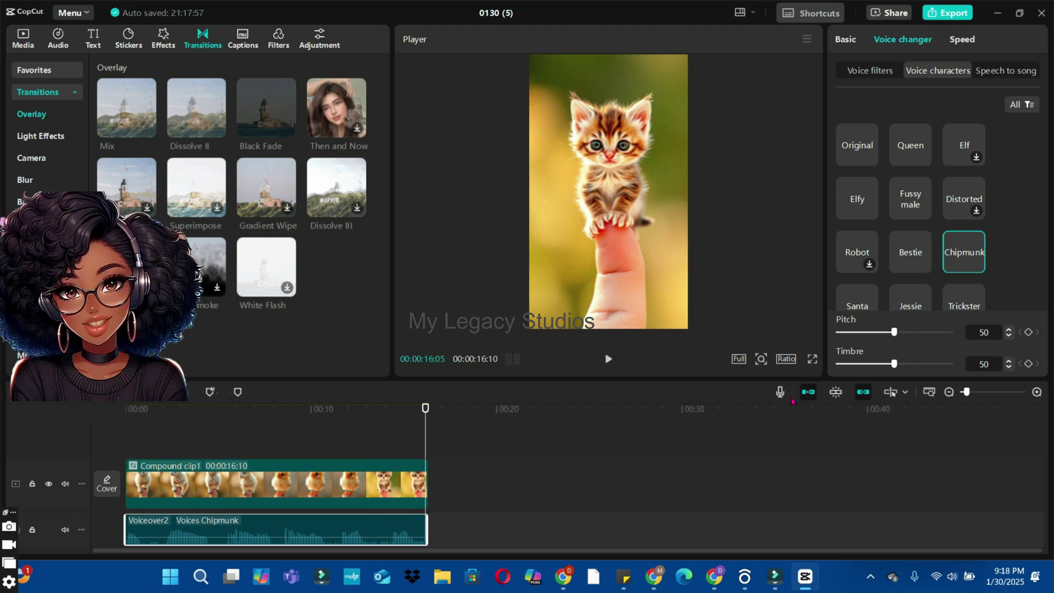
Lower the Chipmunk voice's pitch to 26 and play the voiceover from the chick scene.
left_click(261, 410)
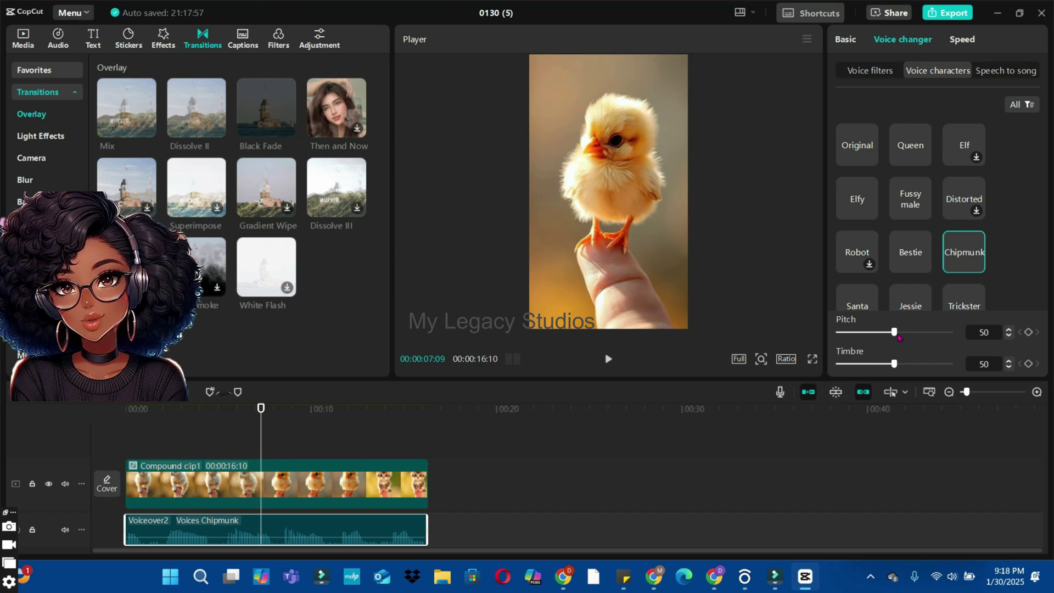
left_click_drag(893, 331, 867, 332)
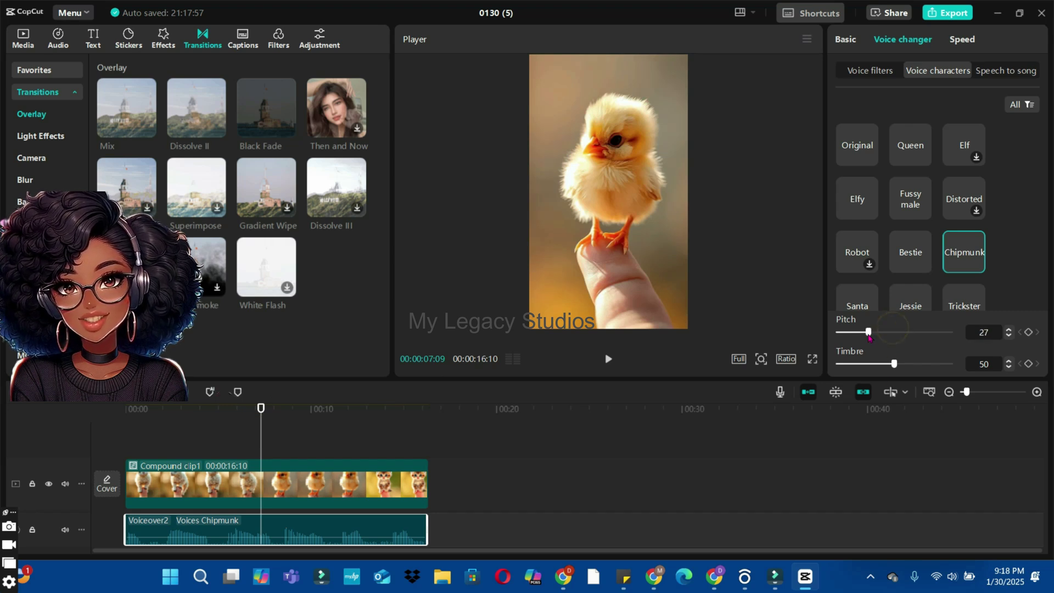
left_click(260, 403)
key("space")
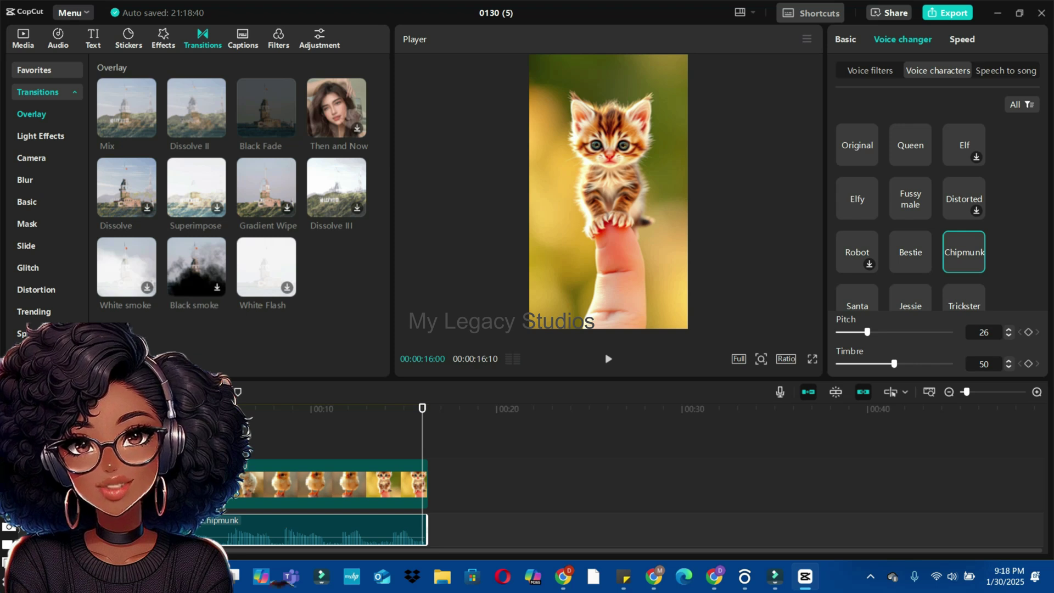
Raise the Chipmunk voice's pitch to 84 and listen to the voiceover from the middle of the chick scene.
left_click(285, 408)
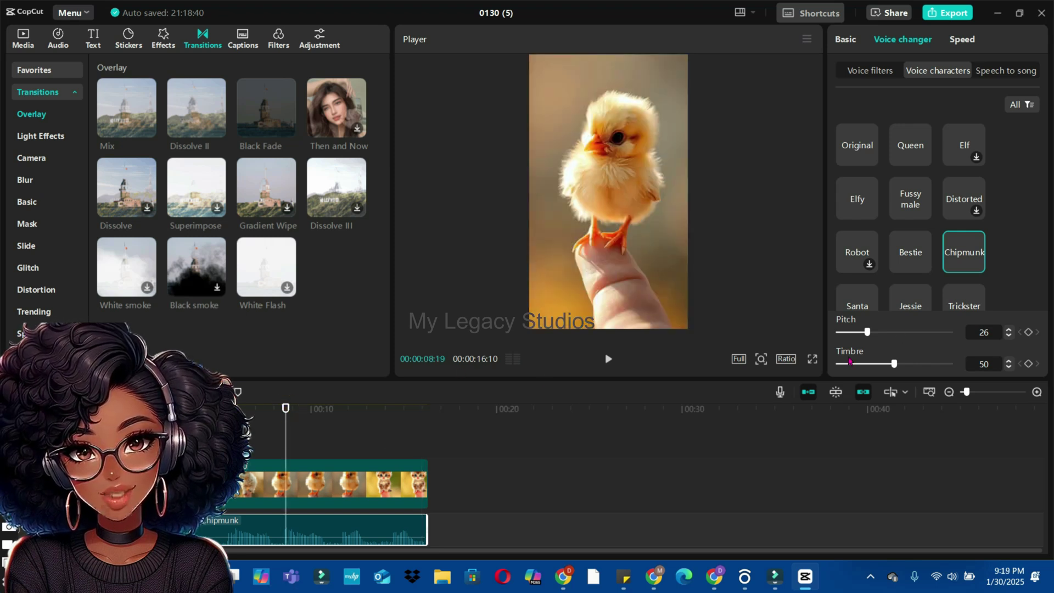
left_click(868, 332)
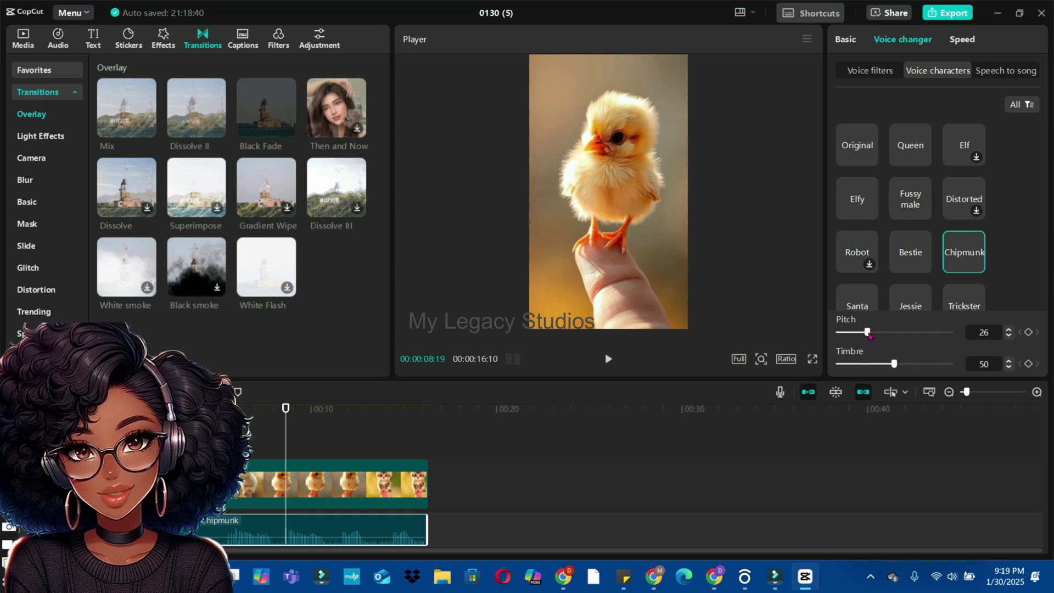
left_click_drag(867, 332, 923, 343)
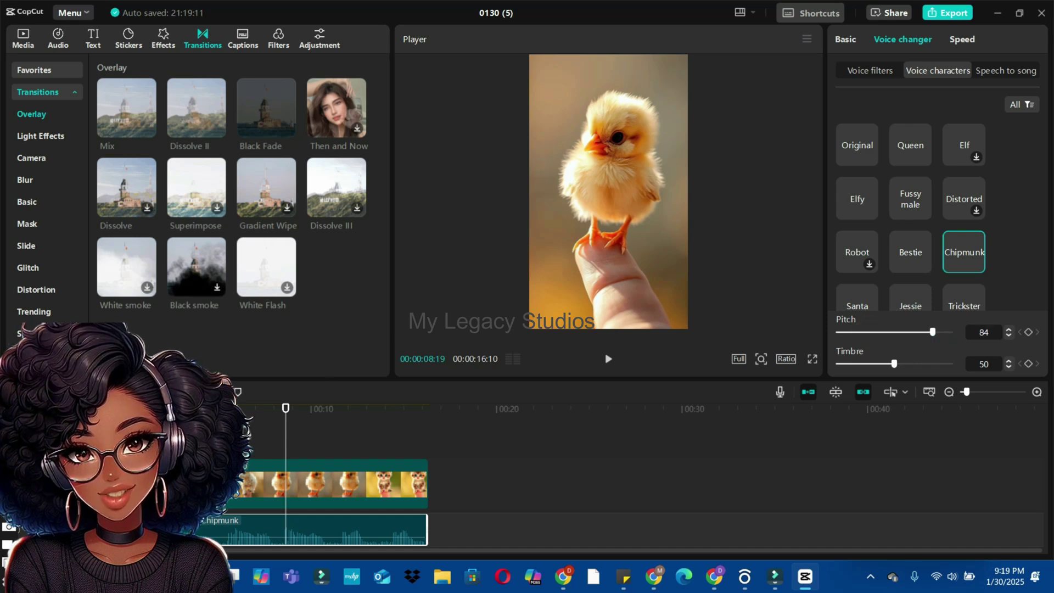
key("space")
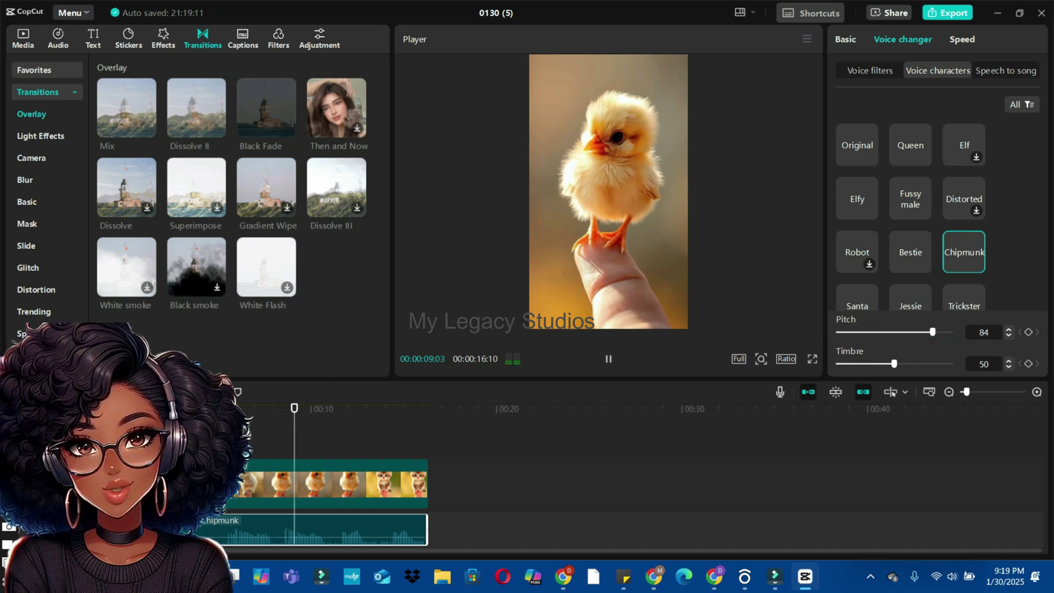
key("space")
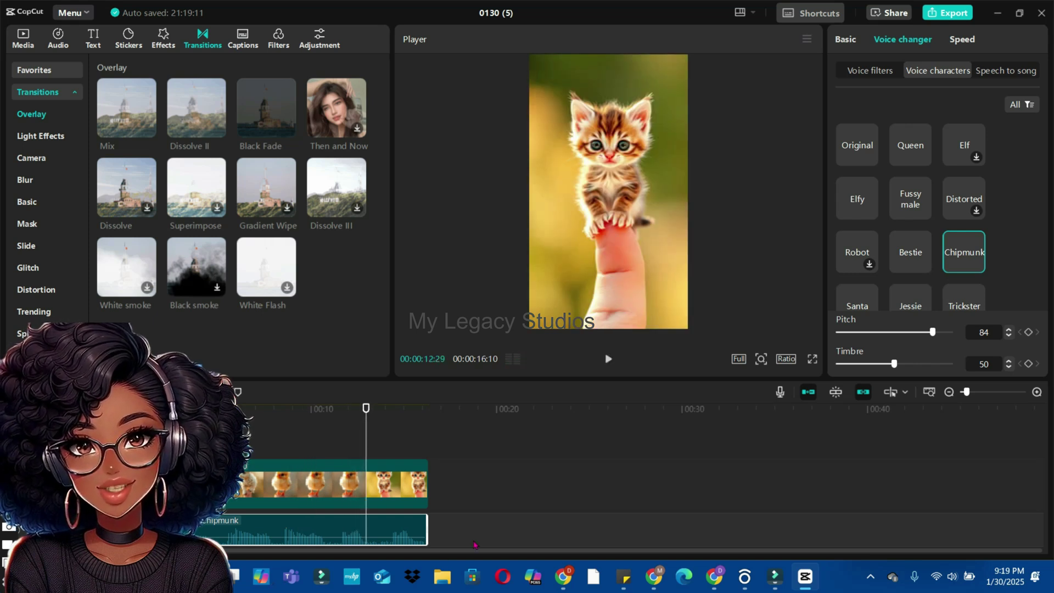
Set the Chipmunk voice's pitch to 100 and play the video back from near its beginning.
left_click_drag(932, 332, 952, 334)
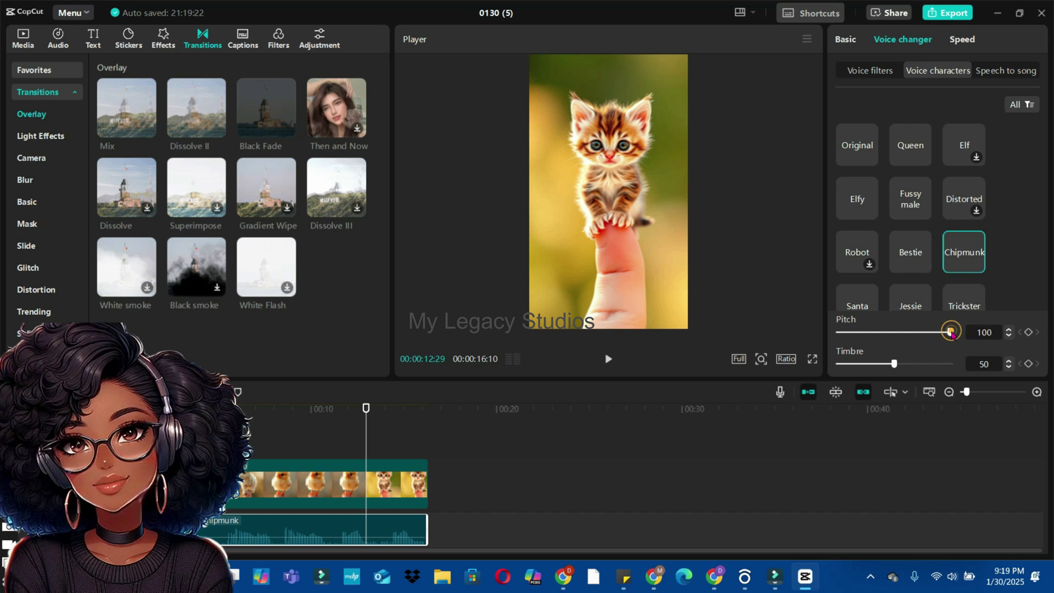
left_click(131, 409)
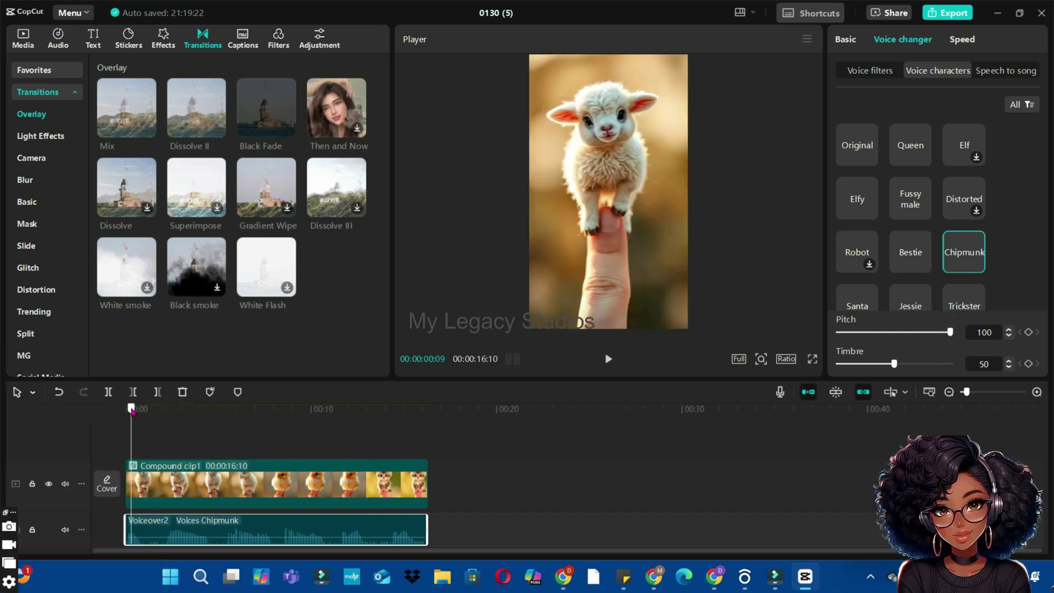
key("space")
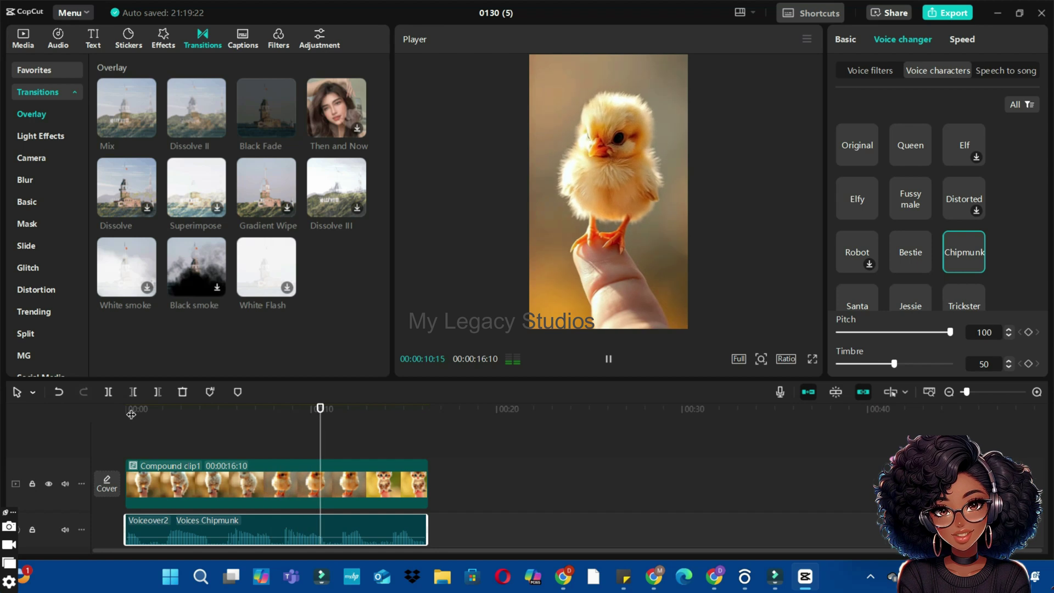
key("space")
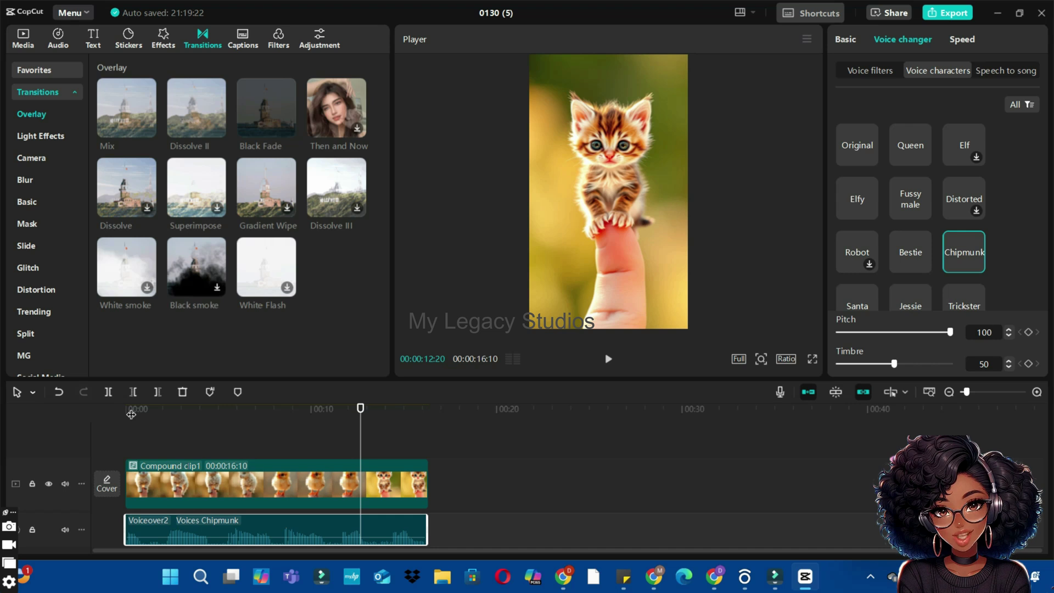
Export the video as "cute baby animals" in 4K resolution, keeping the mp4 format.
left_click(947, 14)
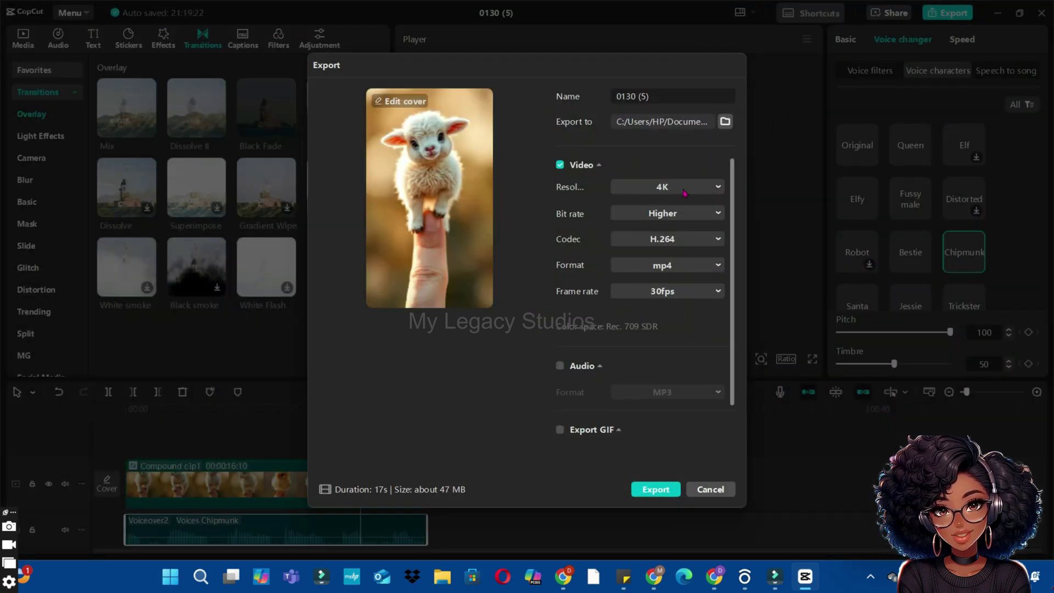
left_click(683, 189)
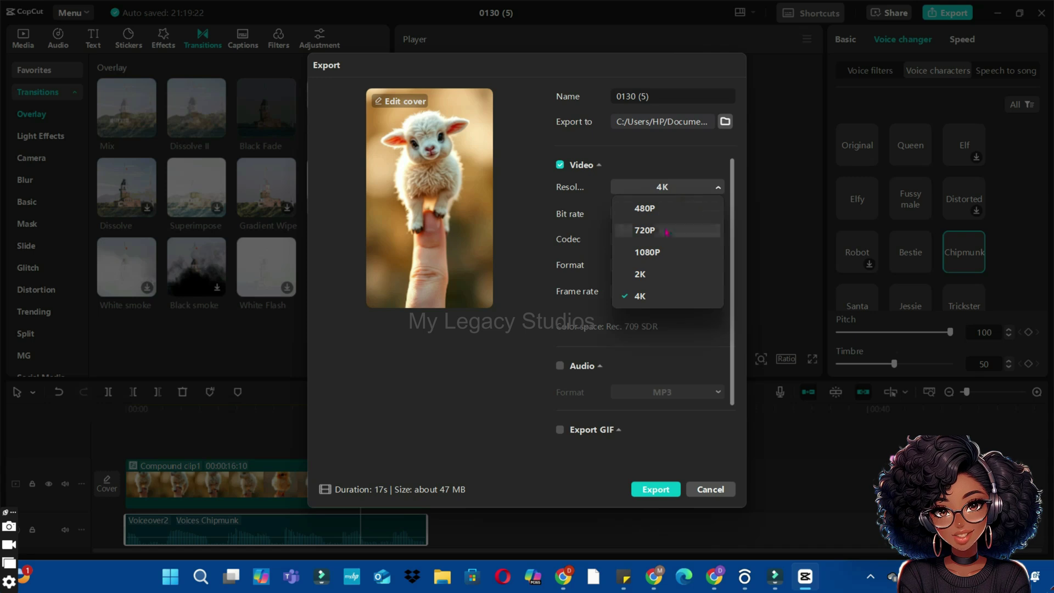
left_click(662, 96)
key("ctrl+a")
key("BackSpace")
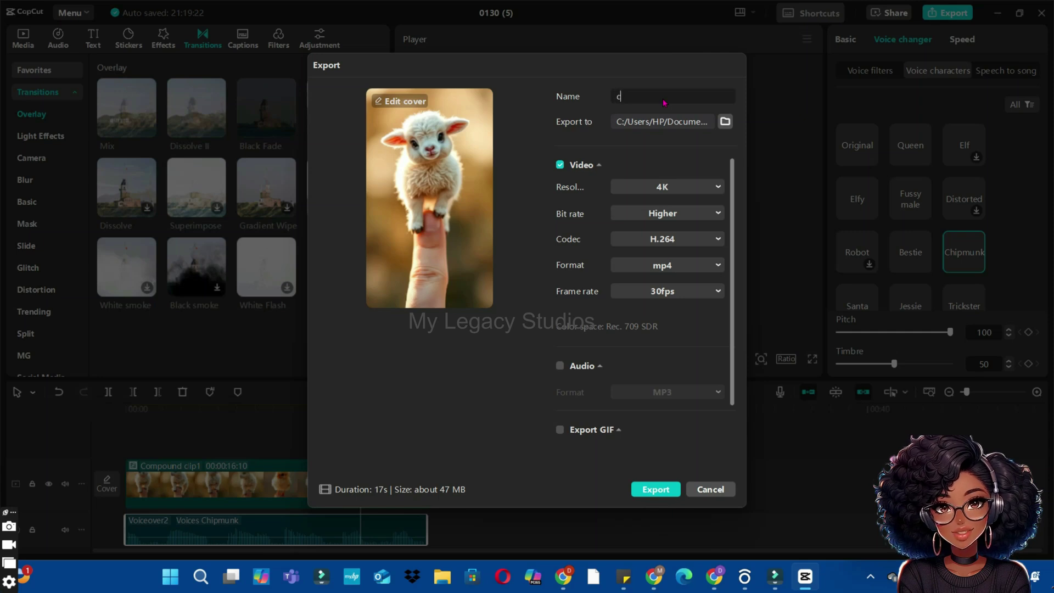
type("cute baby ani")
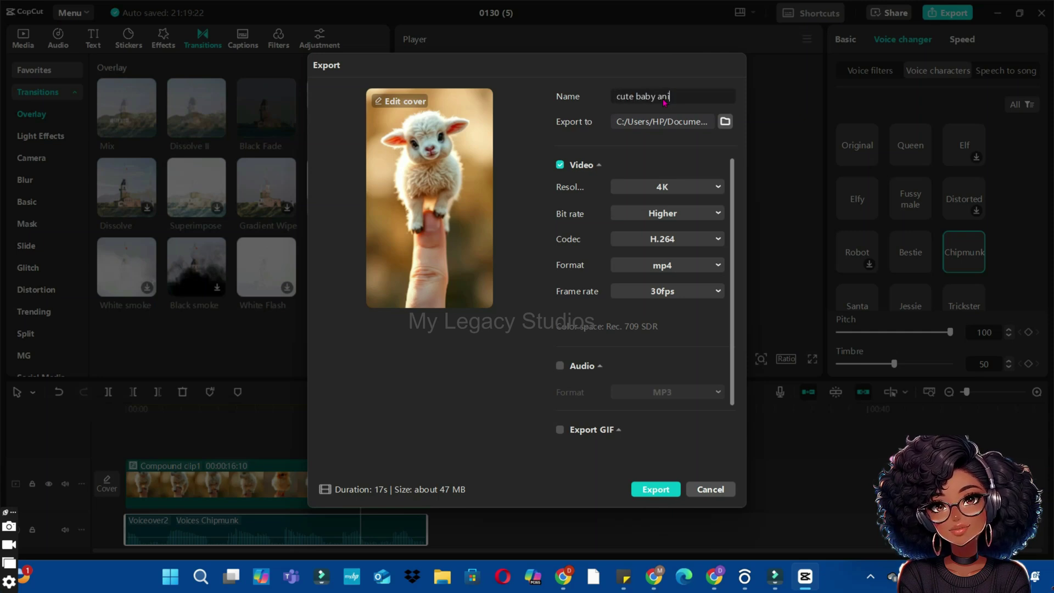
type("mals")
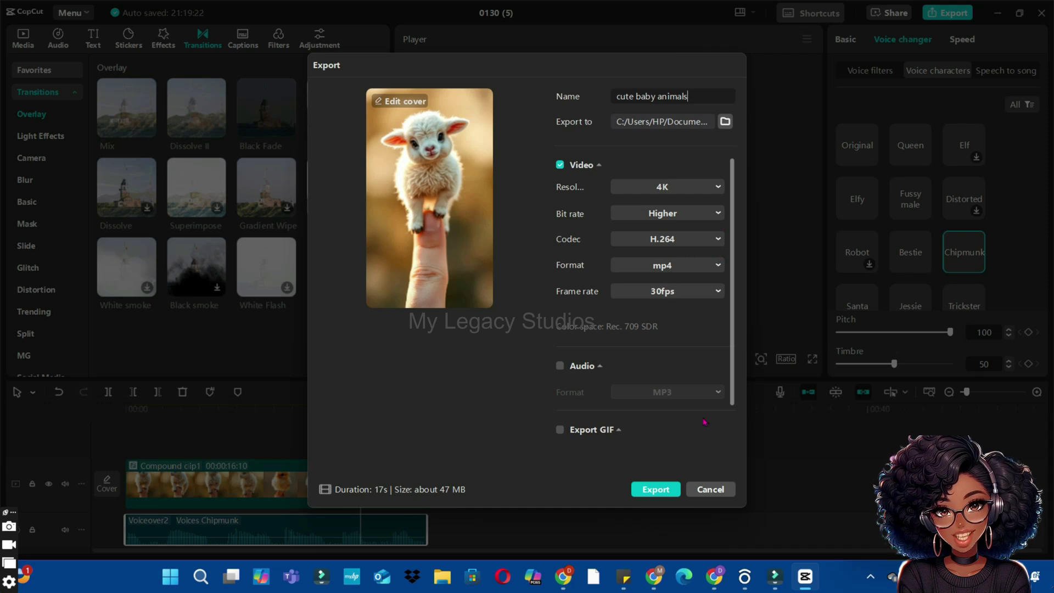
left_click(662, 489)
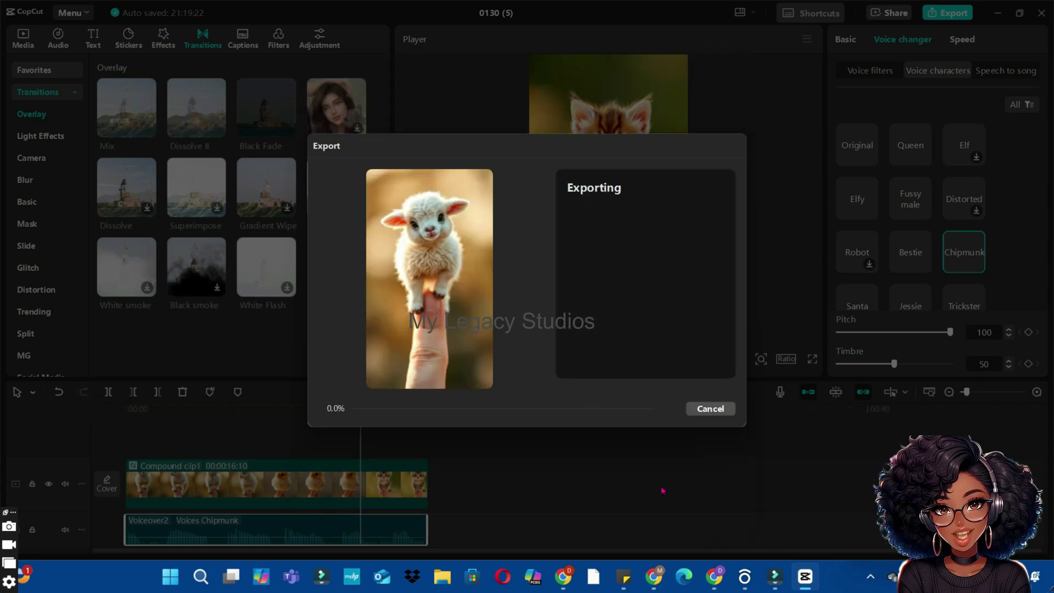
Preview the exported video in its original version and in the 9:16 TikTok size.
left_click(366, 245)
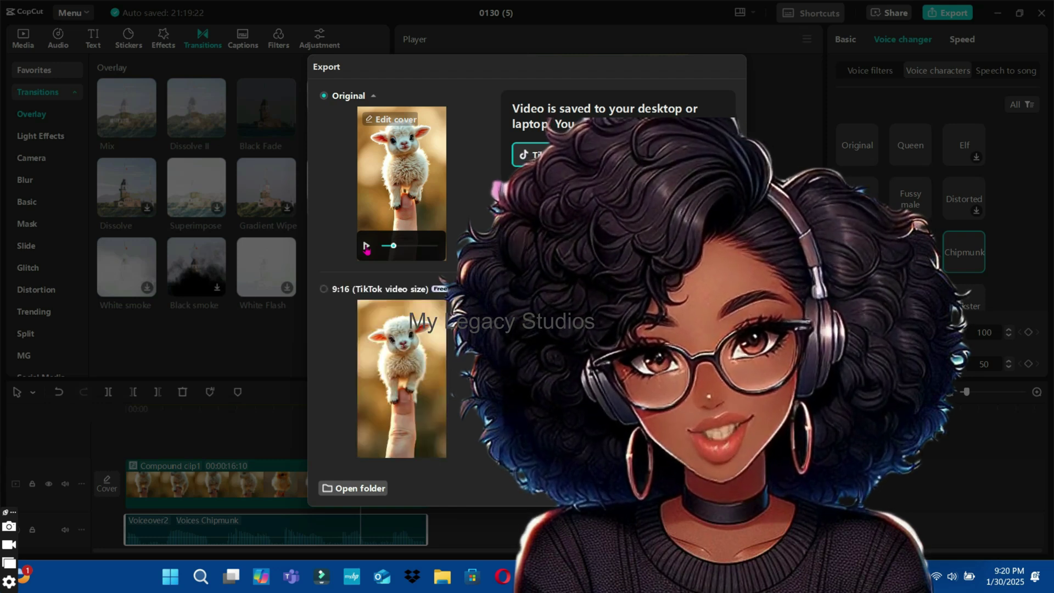
left_click(366, 443)
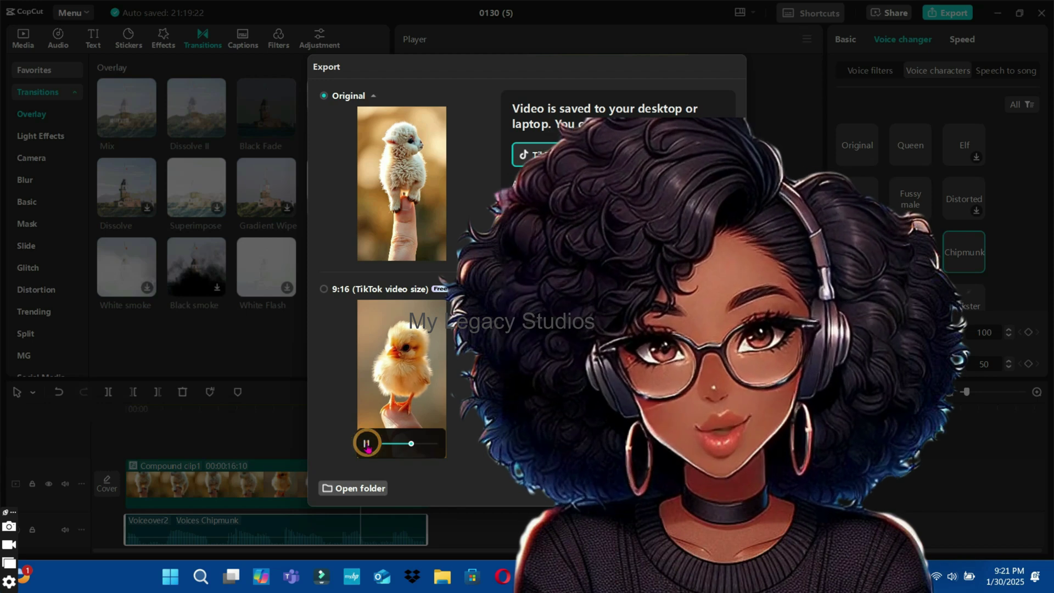
left_click(366, 444)
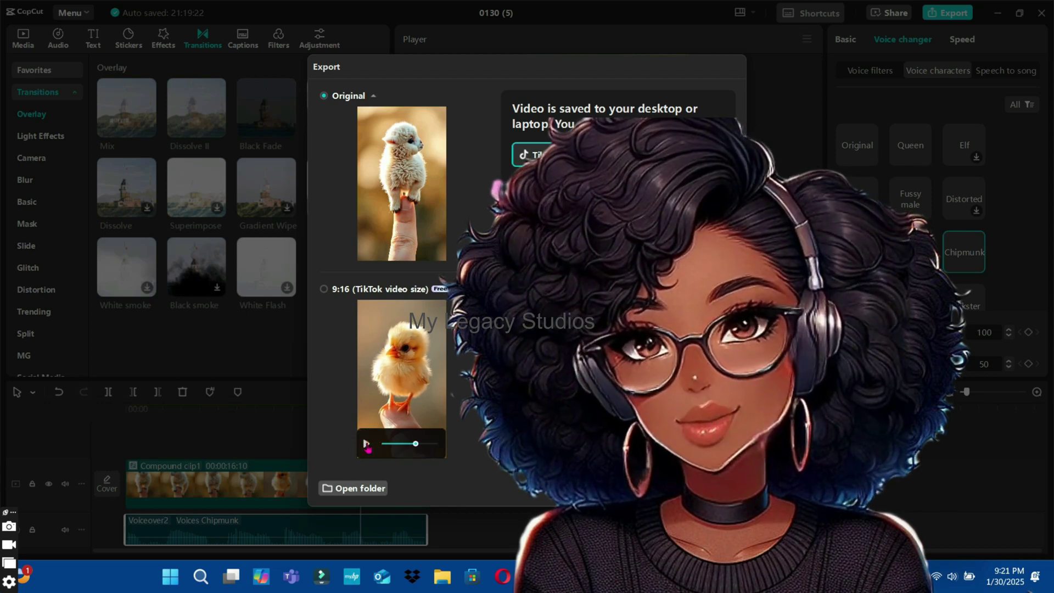